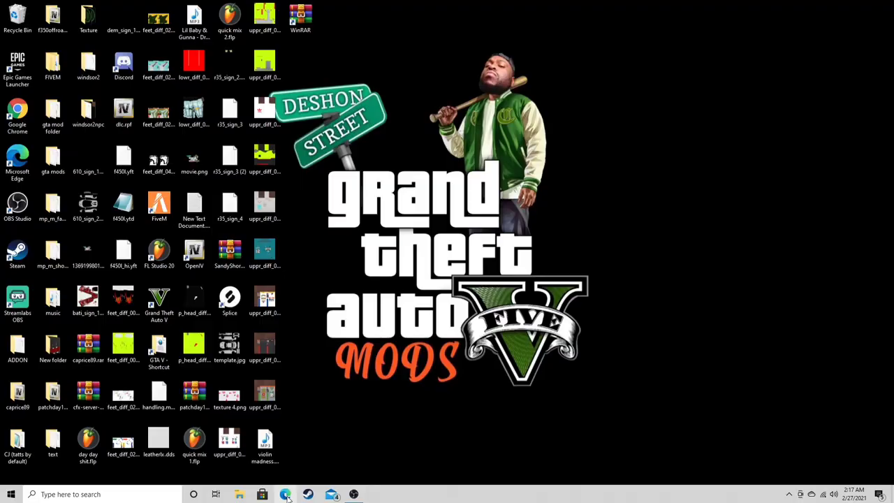
- Open the GTA5-Mods site in the Edge browser and search its mods for "all ice"
{"action": "left_click", "coordinate": [285, 494]}
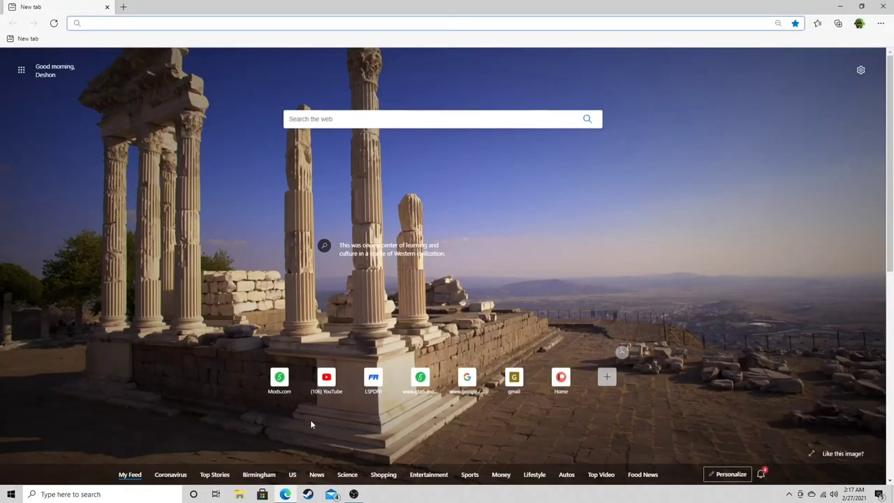
{"action": "left_click", "coordinate": [281, 384]}
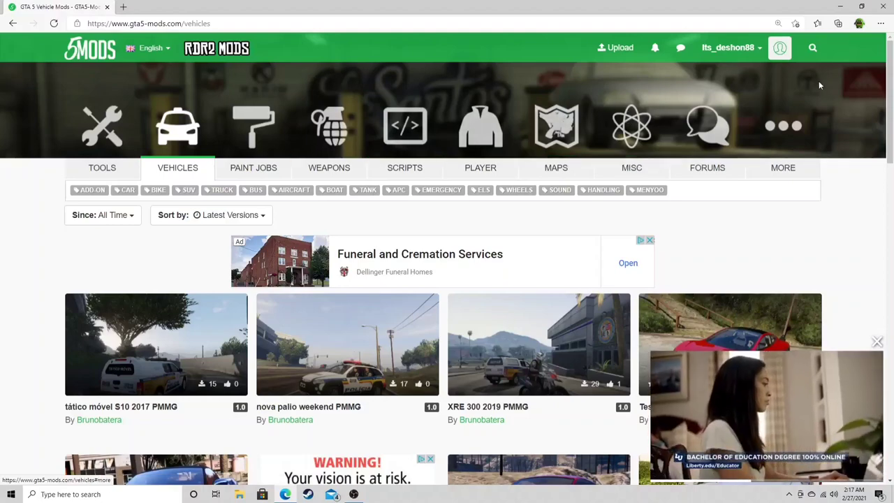
{"action": "left_click", "coordinate": [811, 49]}
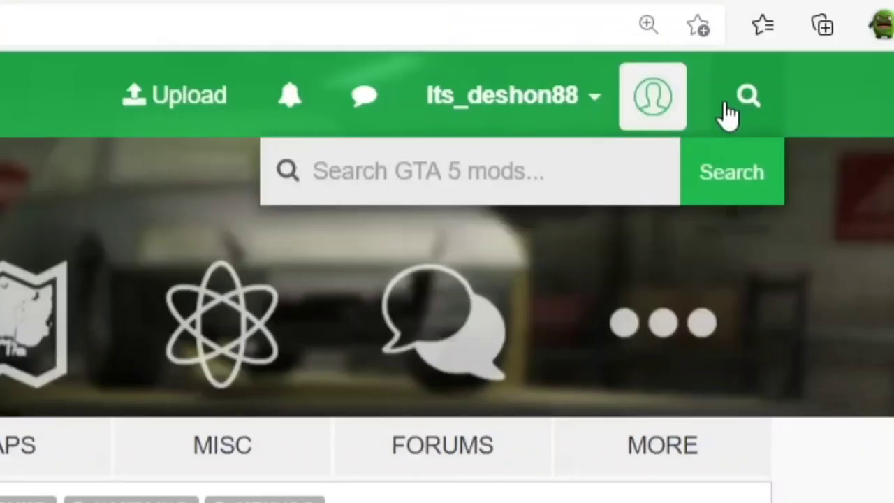
{"action": "type", "text": "all ice"}
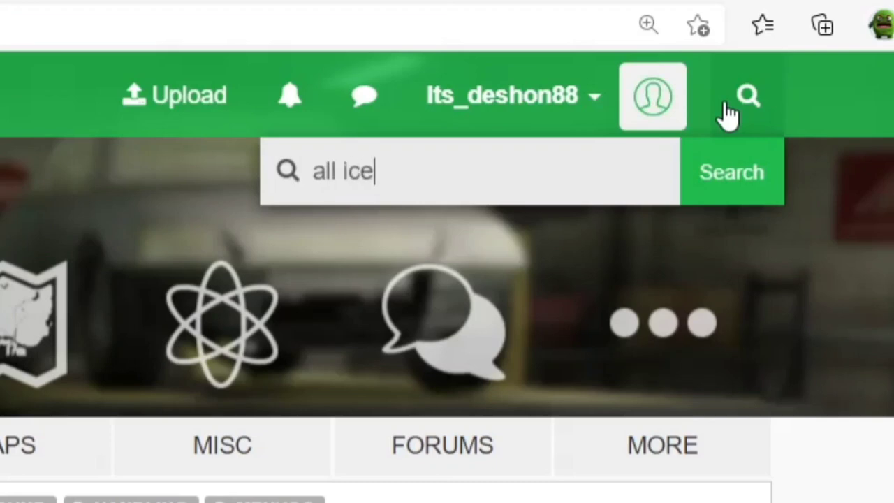
{"action": "left_click", "coordinate": [732, 176]}
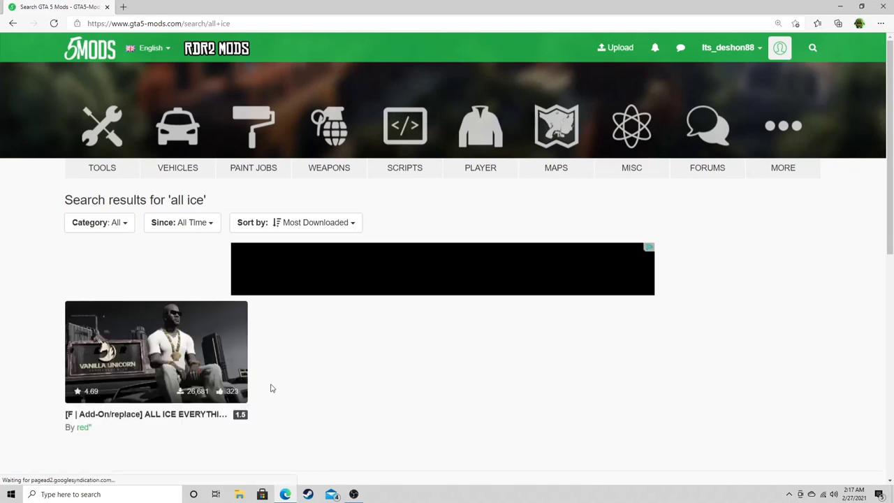
- Open the ALL ICE EVERYTHING mod page, go to its author's profile and show the full list of the author's files
{"action": "left_click", "coordinate": [149, 372]}
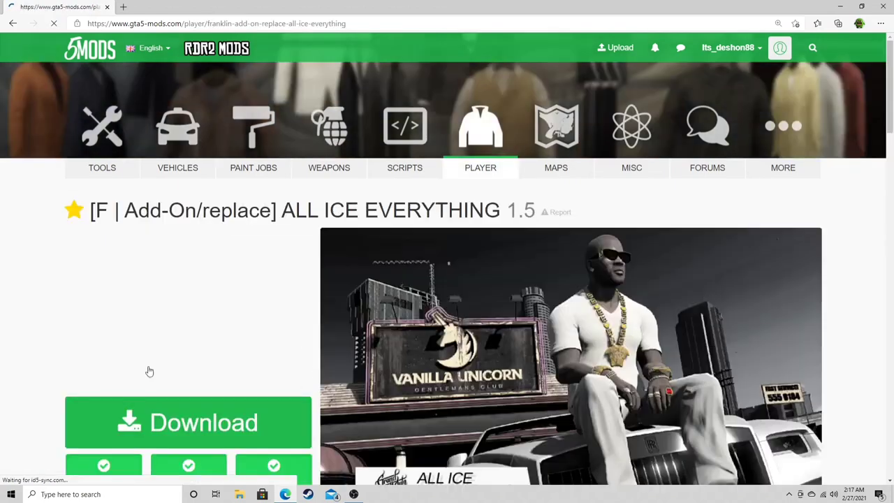
{"action": "scroll", "coordinate": [258, 309], "scroll_direction": "down", "scroll_amount": 5}
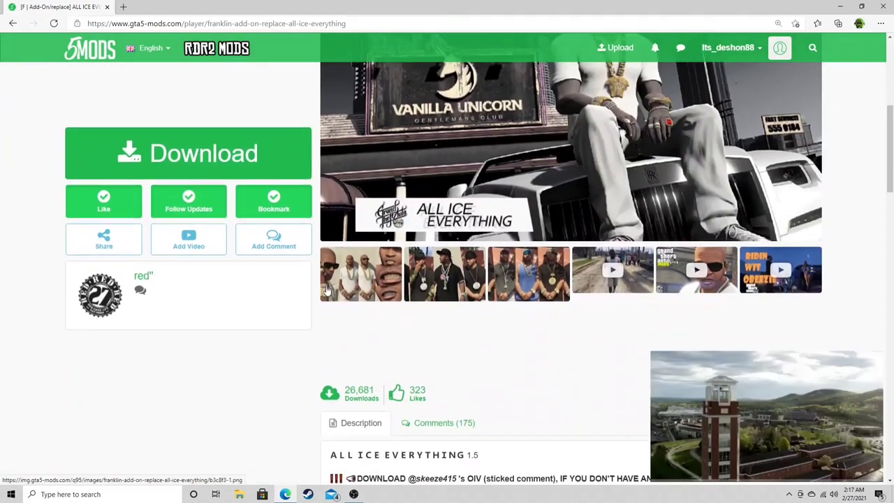
{"action": "scroll", "coordinate": [327, 289], "scroll_direction": "down", "scroll_amount": 1}
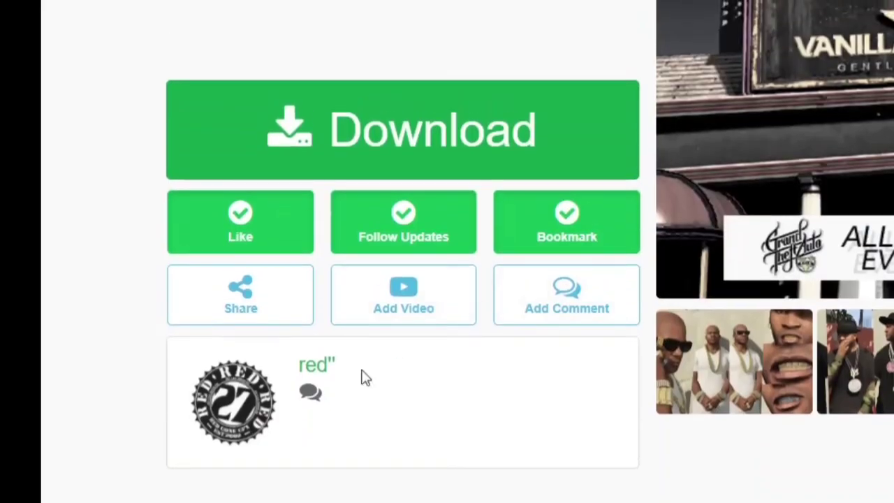
{"action": "left_click", "coordinate": [317, 372]}
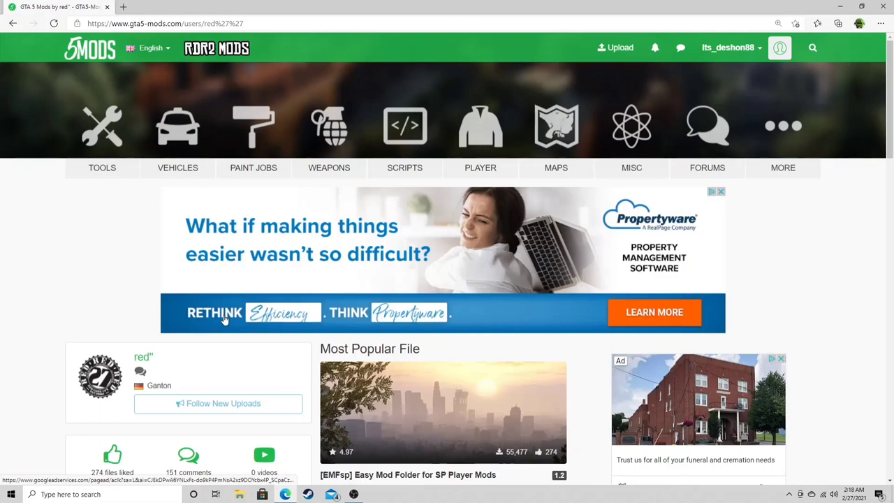
{"action": "scroll", "coordinate": [223, 318], "scroll_direction": "down", "scroll_amount": 2}
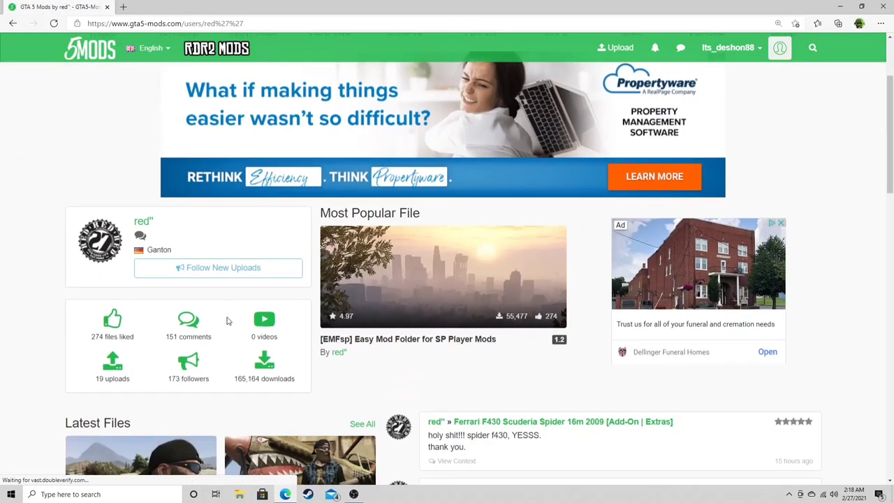
{"action": "scroll", "coordinate": [249, 261], "scroll_direction": "down", "scroll_amount": 2}
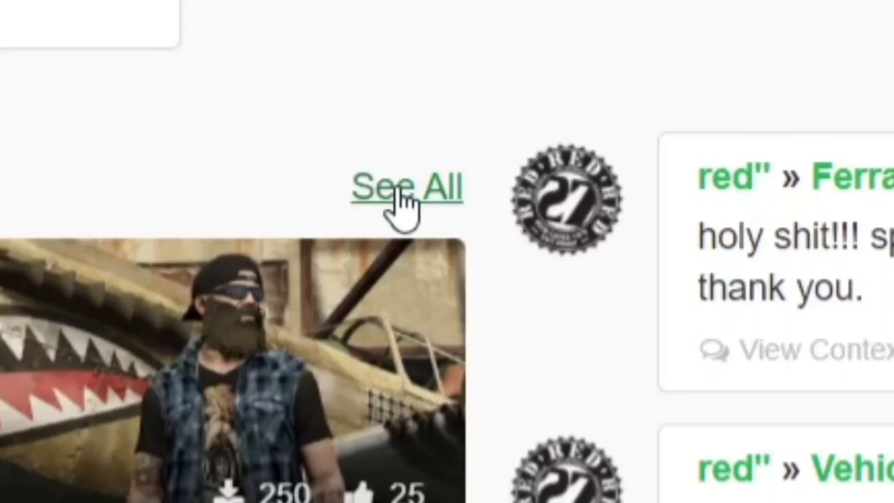
{"action": "left_click", "coordinate": [391, 190]}
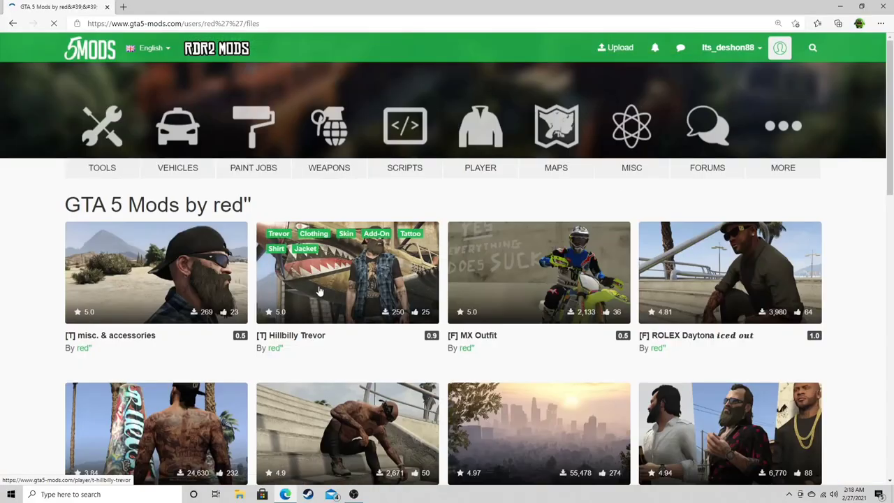
- Browse the author's mods and open the page of the "[F | Add-On] tatted up..." mod
{"action": "scroll", "coordinate": [264, 299], "scroll_direction": "down", "scroll_amount": 4}
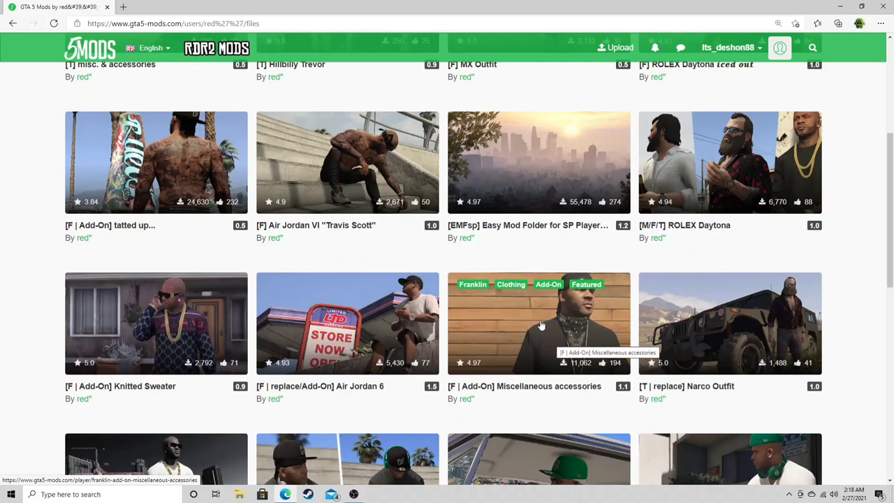
{"action": "scroll", "coordinate": [383, 345], "scroll_direction": "down", "scroll_amount": 2}
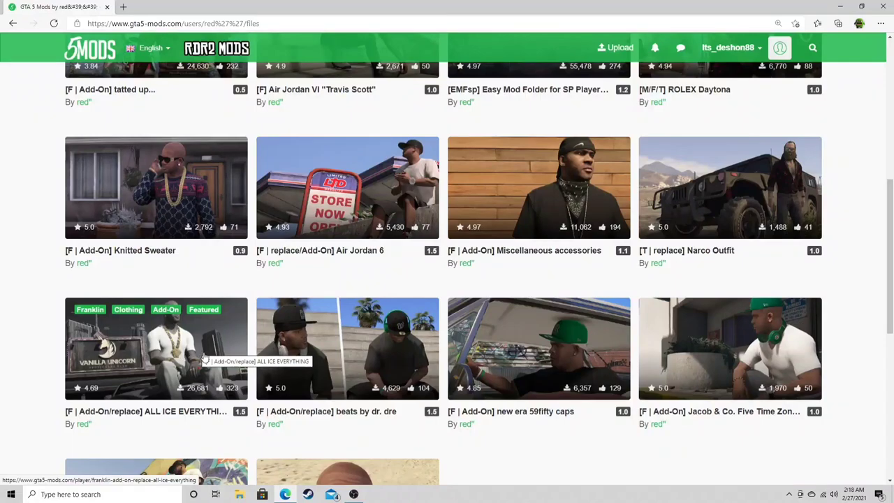
{"action": "scroll", "coordinate": [204, 358], "scroll_direction": "down", "scroll_amount": 3}
{"action": "scroll", "coordinate": [289, 369], "scroll_direction": "up", "scroll_amount": 7}
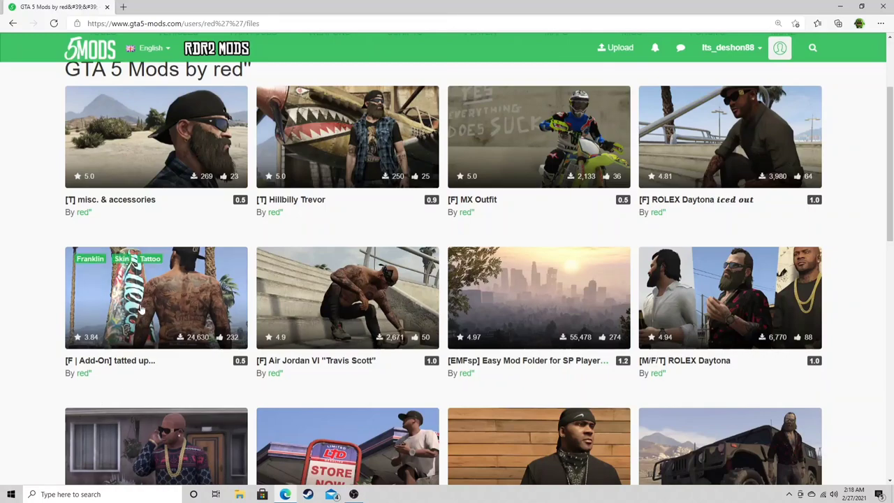
{"action": "left_click", "coordinate": [175, 312]}
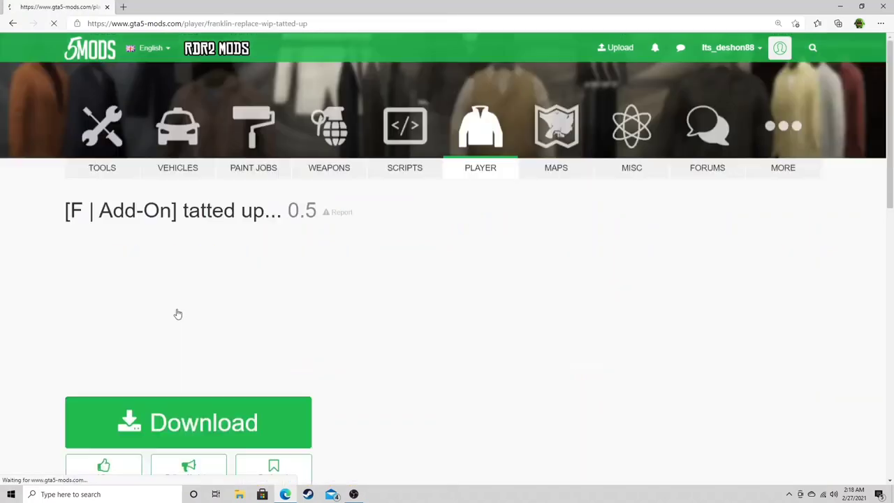
- Download version 0.5 of the tatted up mod and return to the author's file list
{"action": "scroll", "coordinate": [259, 334], "scroll_direction": "down", "scroll_amount": 7}
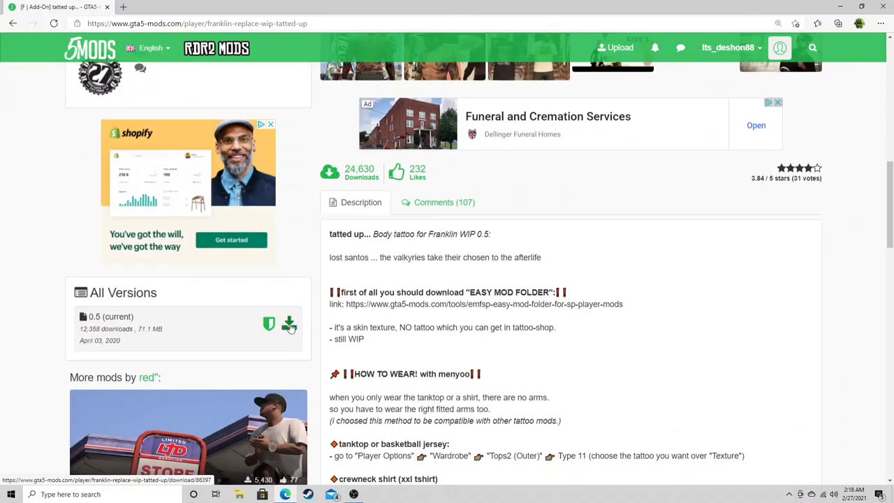
{"action": "left_click", "coordinate": [290, 326]}
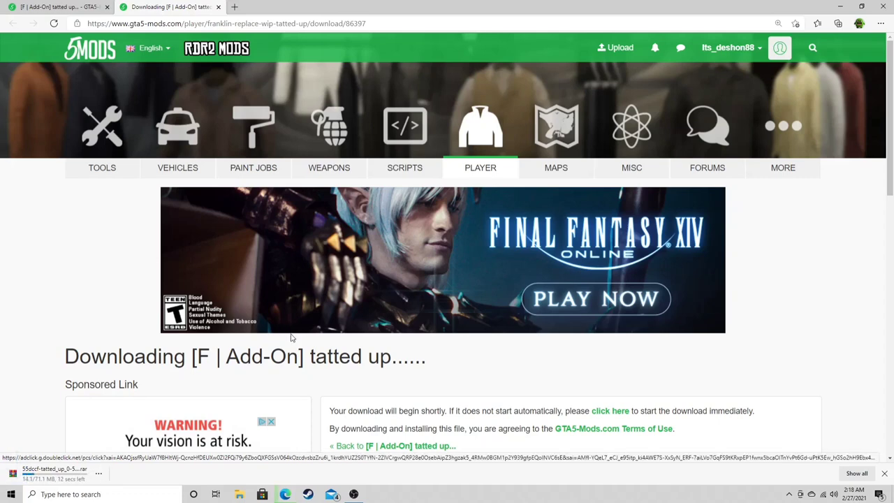
{"action": "left_click", "coordinate": [218, 7]}
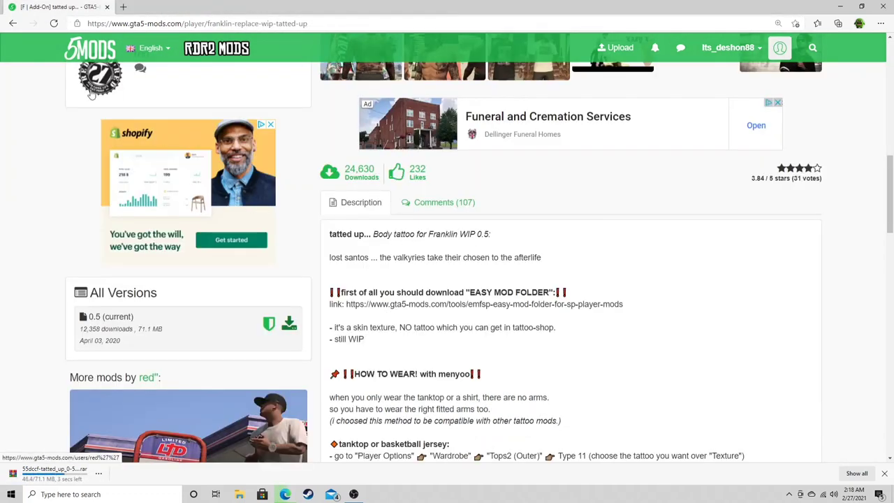
{"action": "key", "text": "alt+Left"}
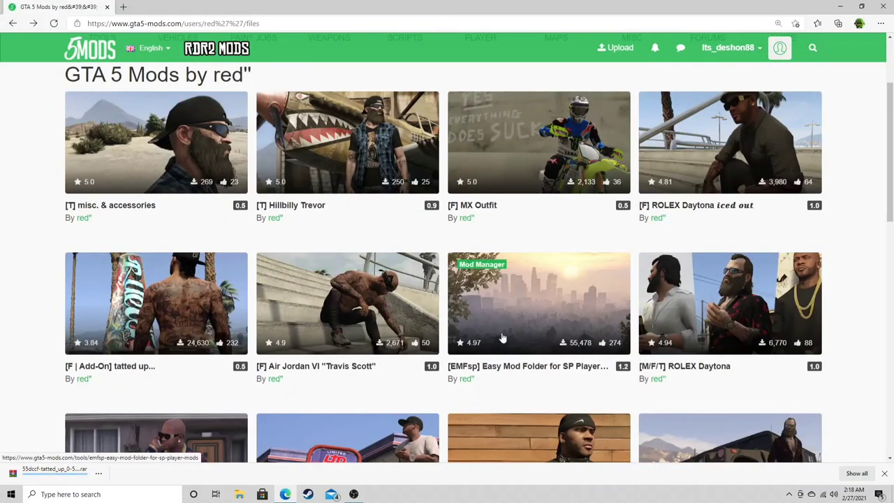
- Download the current version 1.2 of "[EMFsp] Easy Mod Folder for SP Player Mods" and return to the author's file list
{"action": "left_click", "coordinate": [546, 371]}
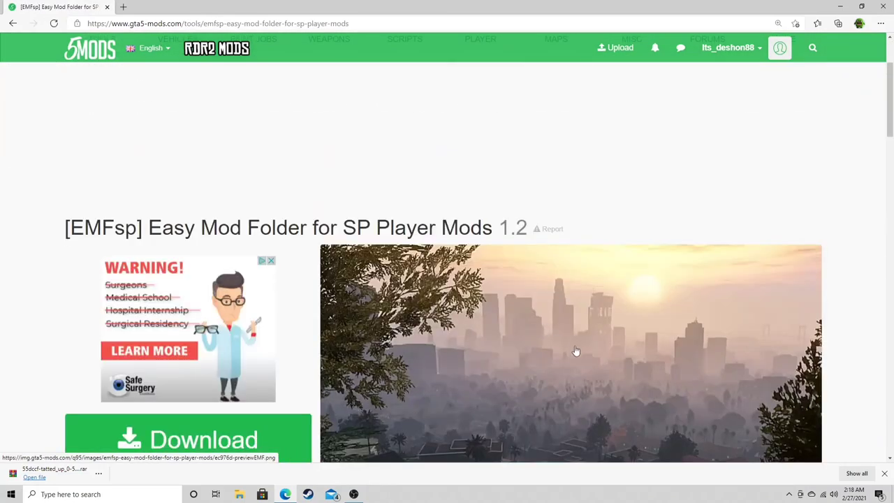
{"action": "scroll", "coordinate": [575, 354], "scroll_direction": "down", "scroll_amount": 6}
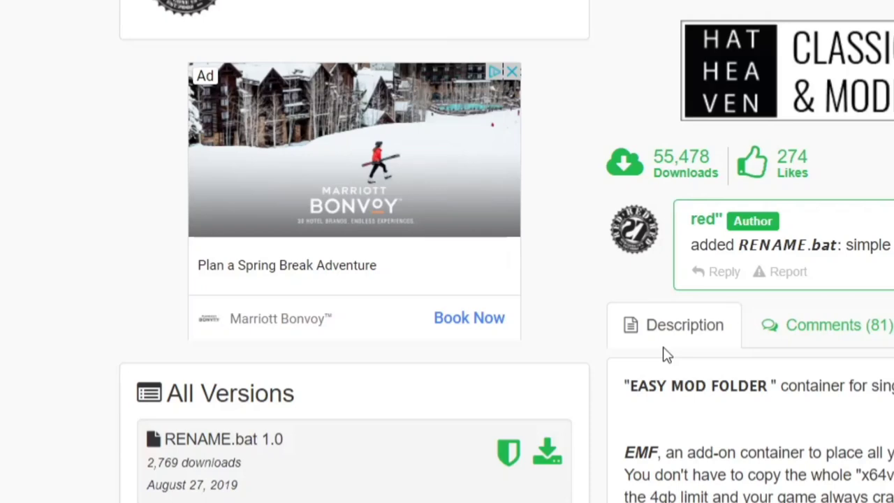
{"action": "scroll", "coordinate": [349, 326], "scroll_direction": "down", "scroll_amount": 2}
{"action": "scroll", "coordinate": [728, 356], "scroll_direction": "down", "scroll_amount": 2}
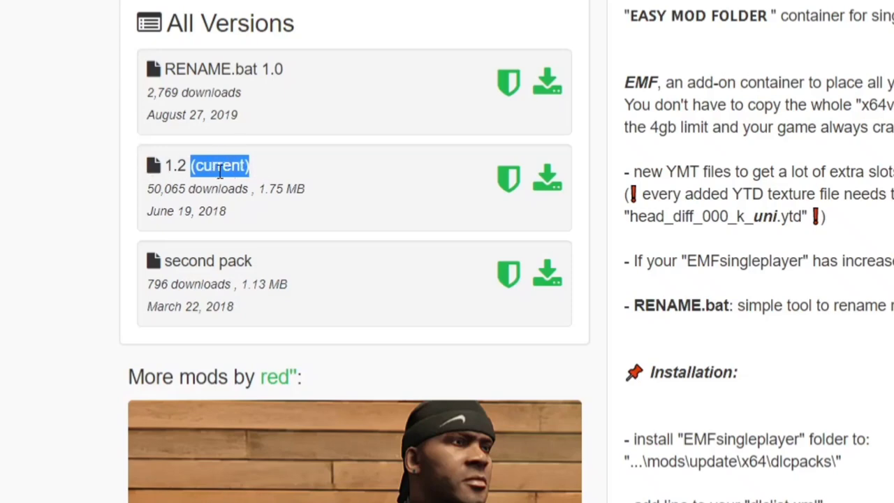
{"action": "left_click", "coordinate": [551, 183]}
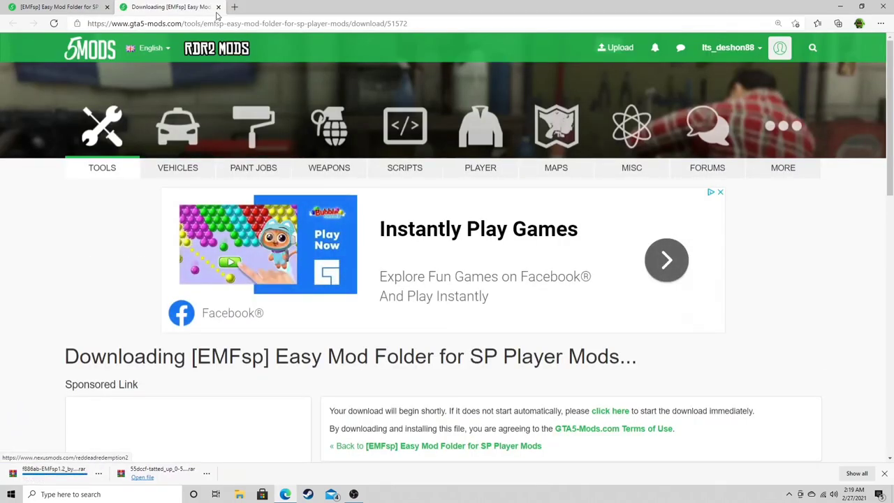
{"action": "key", "text": "ctrl+w"}
{"action": "left_click", "coordinate": [12, 23]}
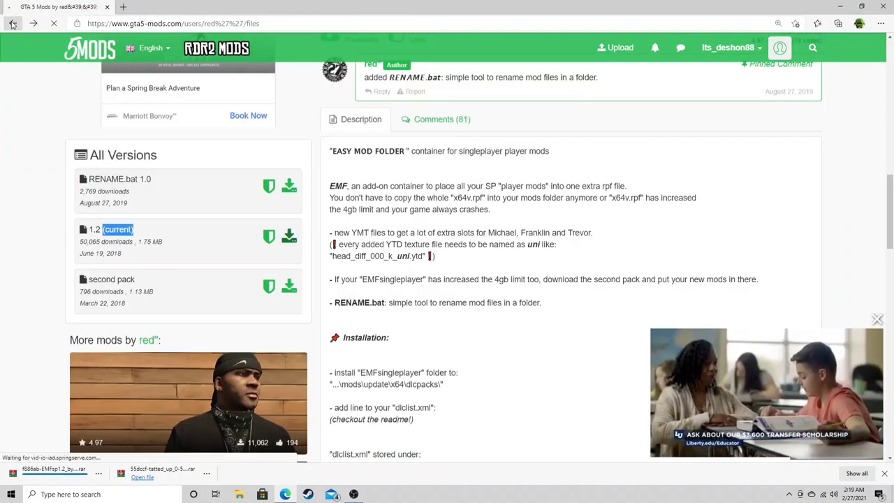
- Open the "[F | Add-On] Knitted Sweater" mod page and view its preview images of the sweater designs
{"action": "scroll", "coordinate": [250, 297], "scroll_direction": "down", "scroll_amount": 3}
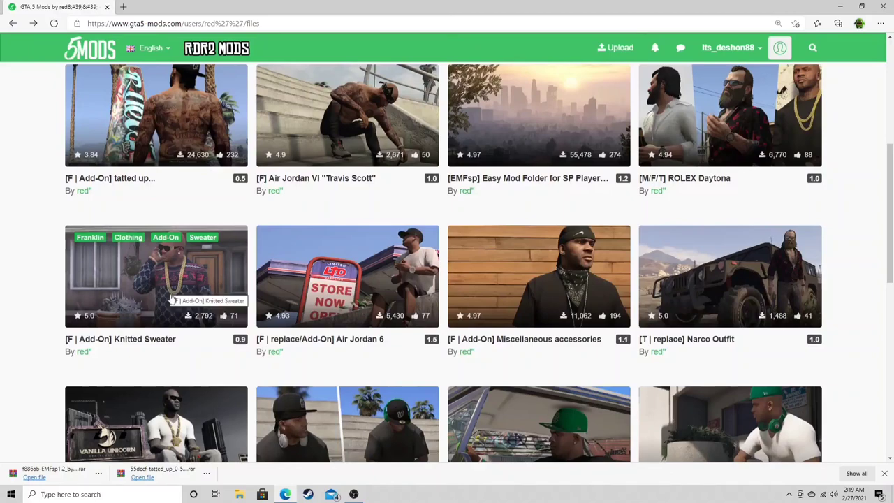
{"action": "left_click", "coordinate": [161, 290]}
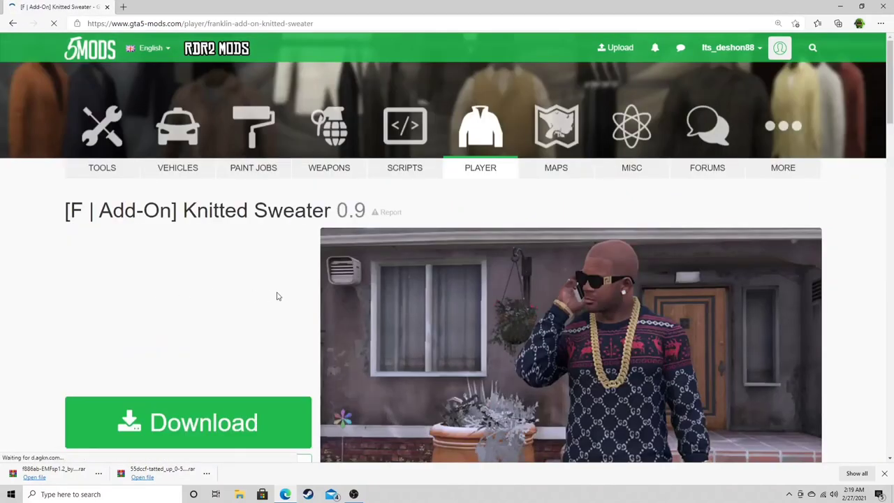
{"action": "scroll", "coordinate": [279, 296], "scroll_direction": "down", "scroll_amount": 2}
{"action": "scroll", "coordinate": [284, 295], "scroll_direction": "down", "scroll_amount": 1}
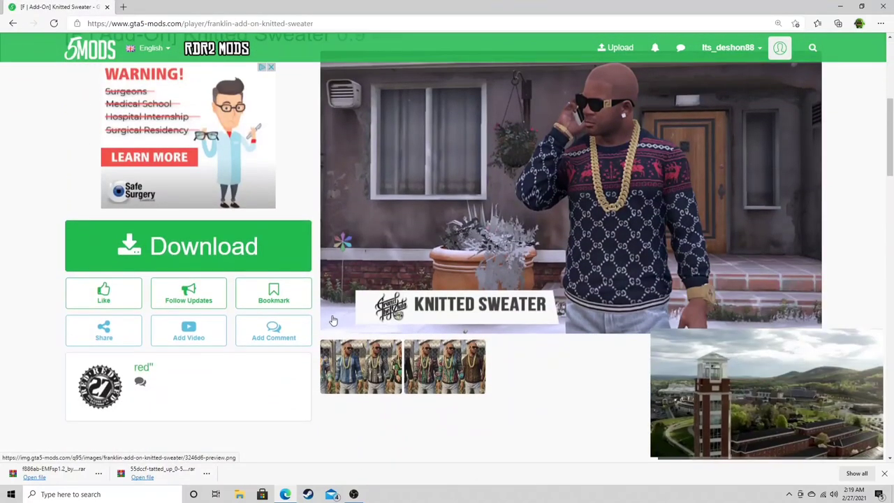
{"action": "left_click", "coordinate": [351, 364]}
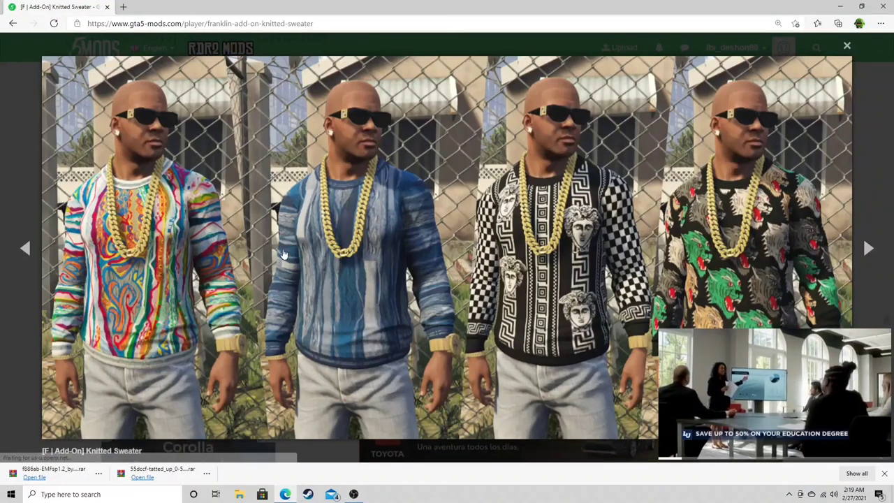
{"action": "left_click", "coordinate": [866, 249]}
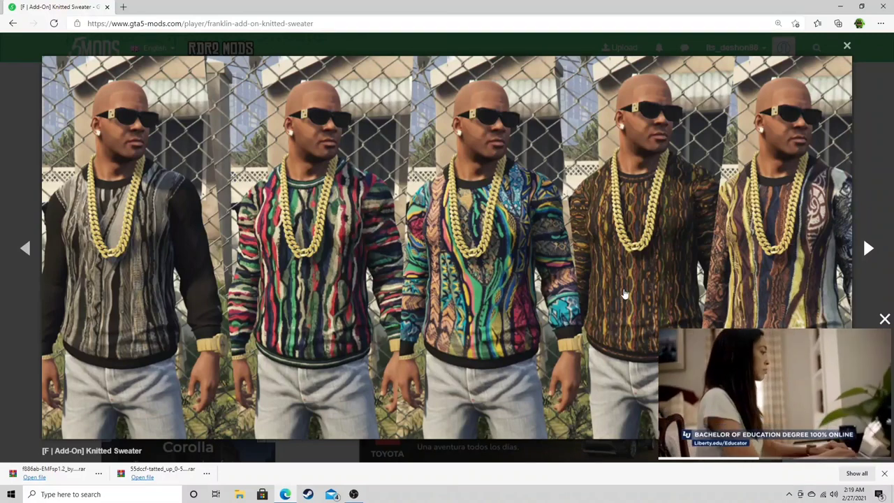
{"action": "key", "text": "Escape"}
- Download version 0.9 of the Knitted Sweater mod and return to the author's file list
{"action": "scroll", "coordinate": [279, 349], "scroll_direction": "down", "scroll_amount": 3}
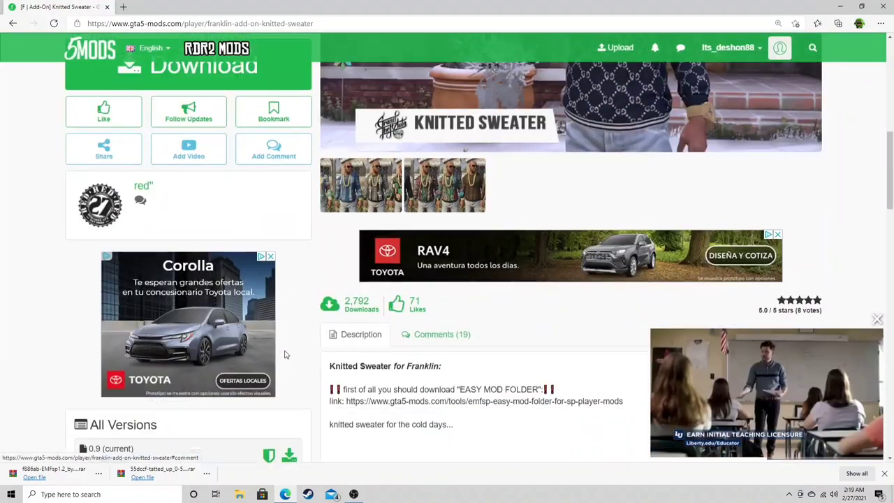
{"action": "scroll", "coordinate": [285, 354], "scroll_direction": "down", "scroll_amount": 2}
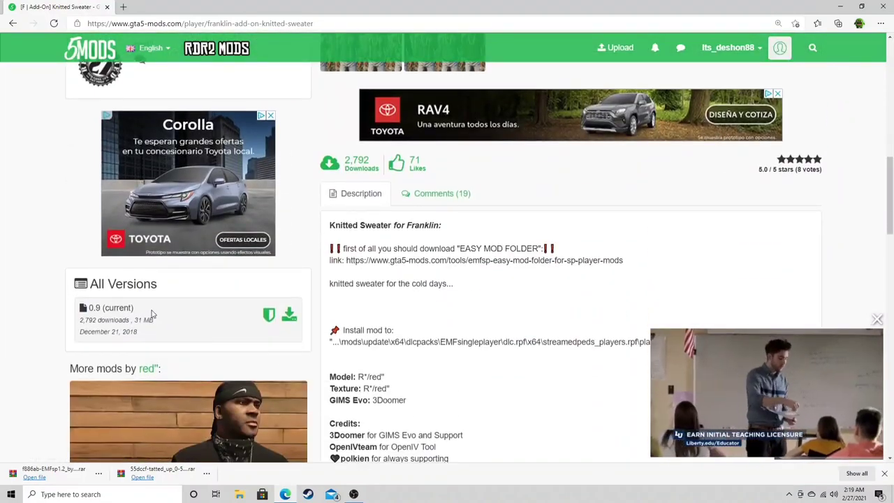
{"action": "left_click", "coordinate": [288, 315]}
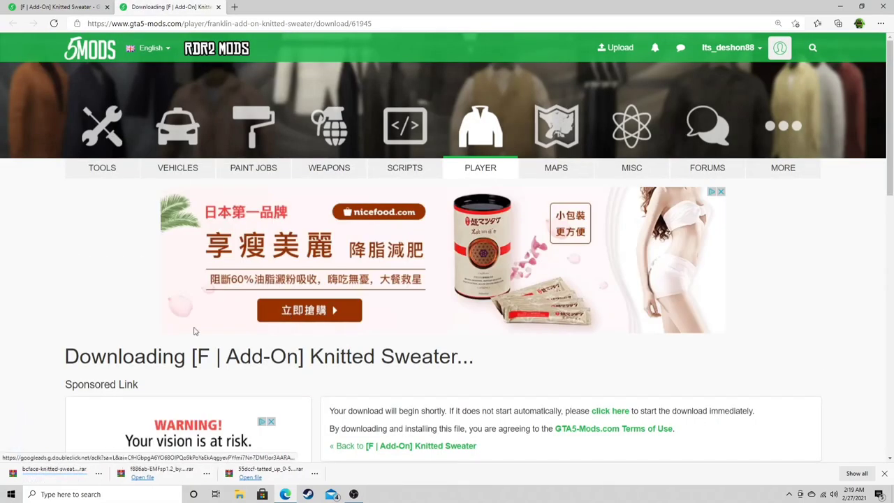
{"action": "left_click", "coordinate": [218, 7]}
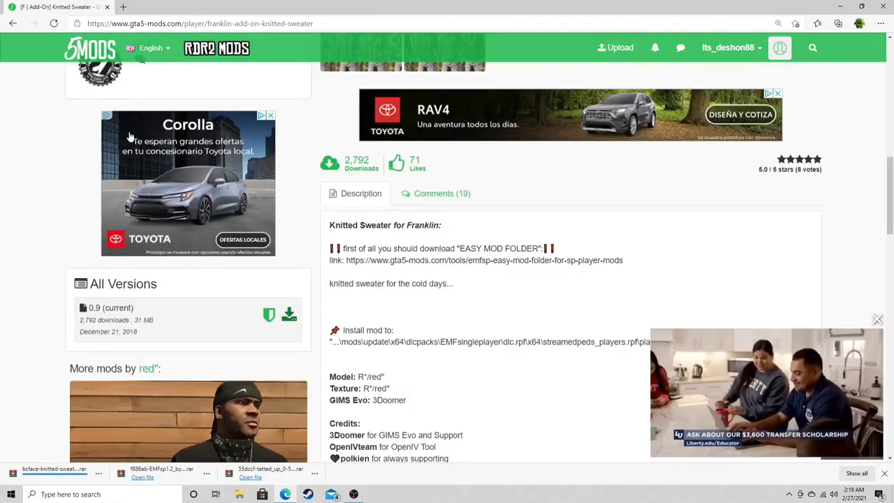
{"action": "left_click", "coordinate": [12, 23]}
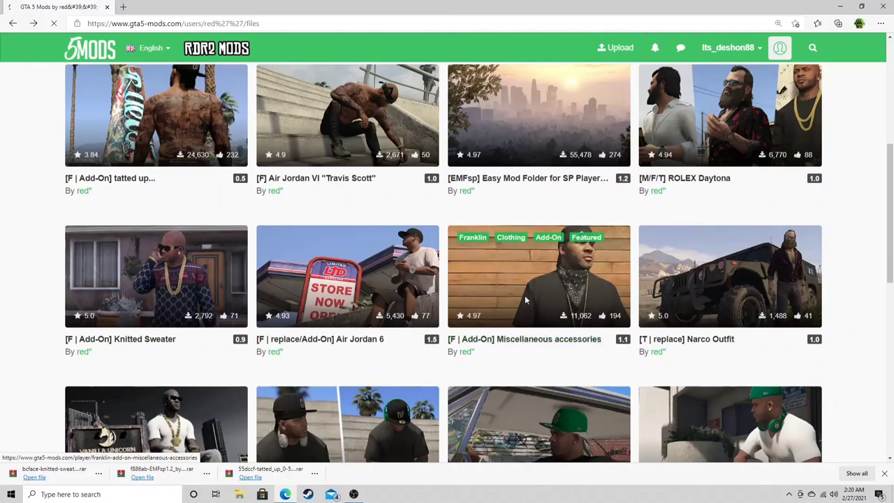
- Open the "[F | Add-On] Miscellaneous accessories" mod page and view its preview images of the accessories
{"action": "scroll", "coordinate": [506, 305], "scroll_direction": "down", "scroll_amount": 4}
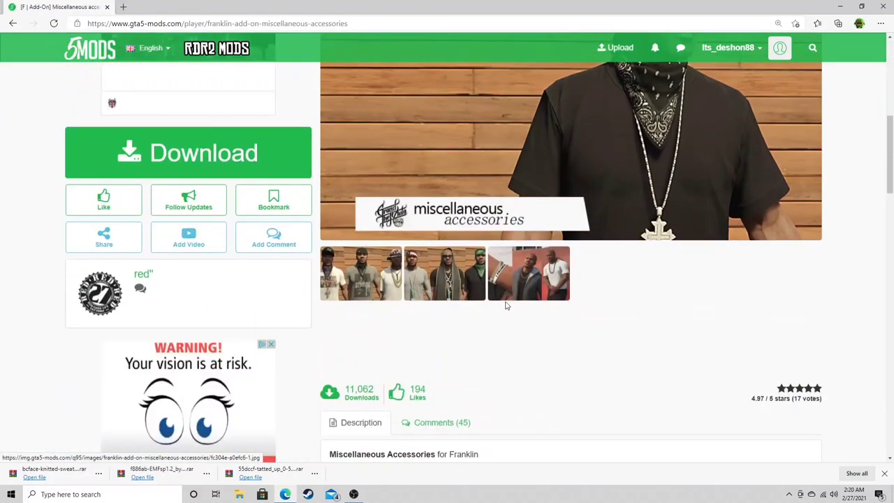
{"action": "left_click", "coordinate": [447, 285]}
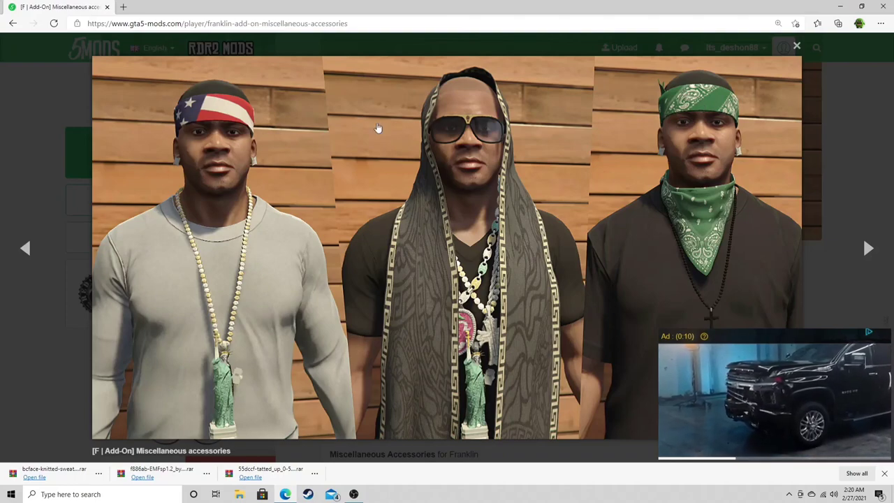
{"action": "key", "text": "Right"}
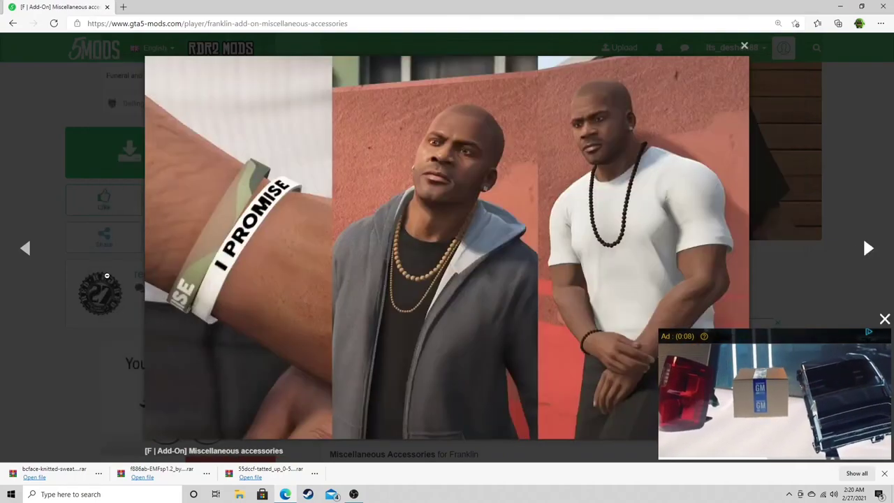
{"action": "key", "text": "Right"}
{"action": "key", "text": "Right"}
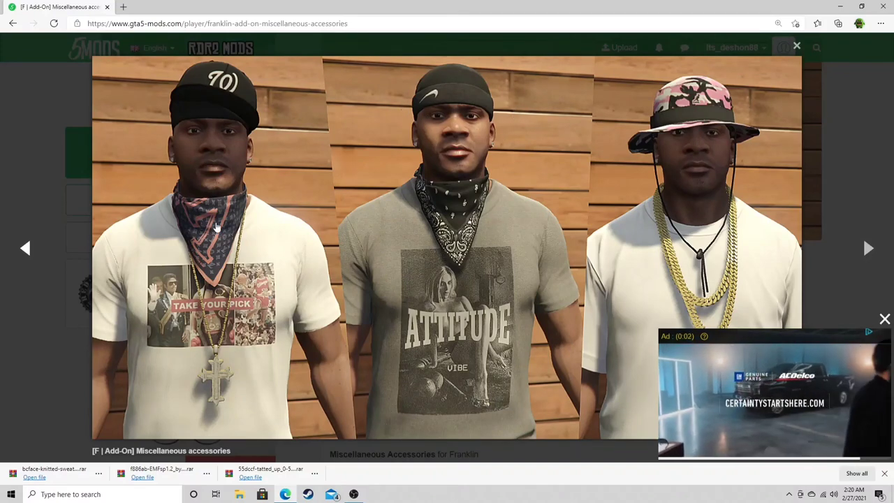
{"action": "left_click", "coordinate": [884, 320]}
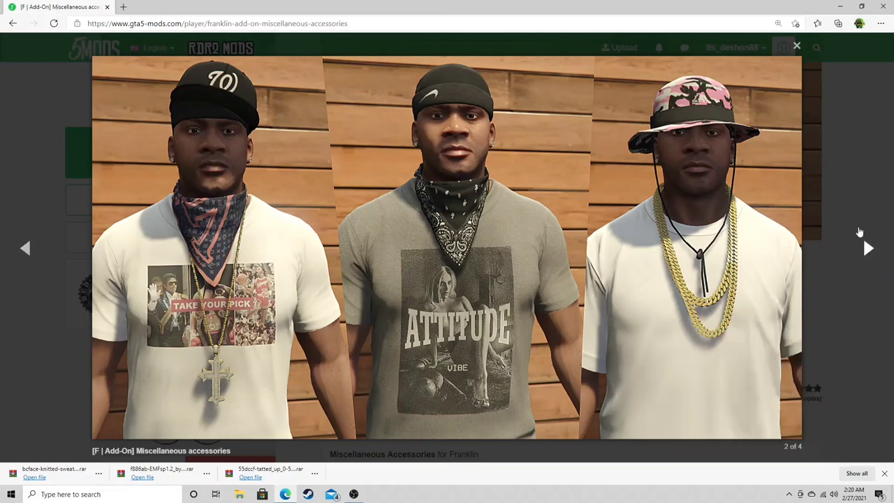
{"action": "left_click", "coordinate": [796, 46]}
- Download the current version 1.1 of the Miscellaneous accessories mod and return to the author's file list
{"action": "scroll", "coordinate": [258, 301], "scroll_direction": "down", "scroll_amount": 3}
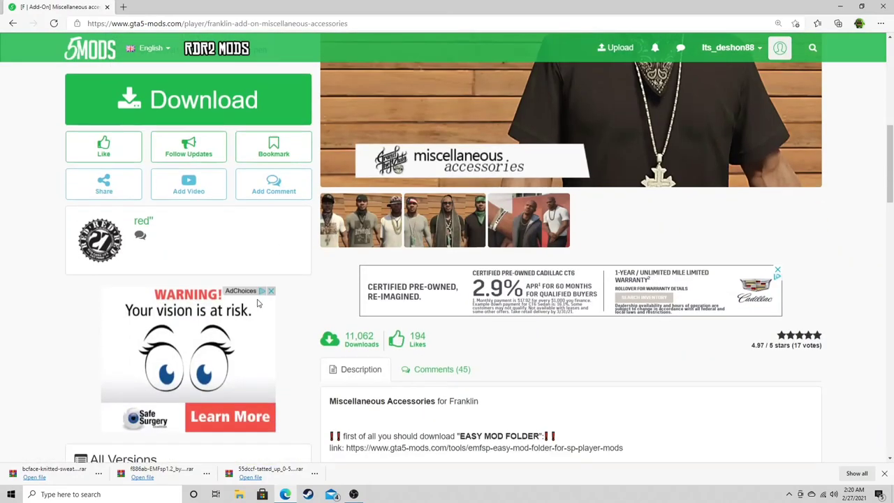
{"action": "scroll", "coordinate": [259, 301], "scroll_direction": "down", "scroll_amount": 1}
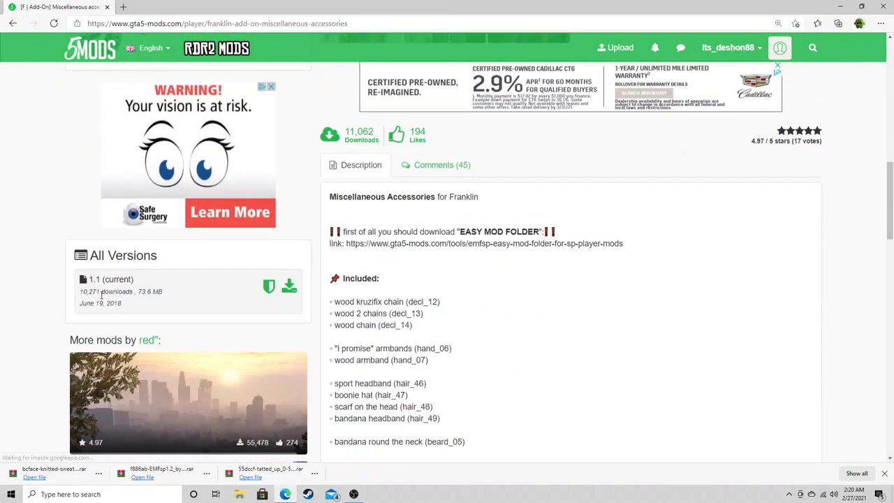
{"action": "left_click", "coordinate": [291, 287]}
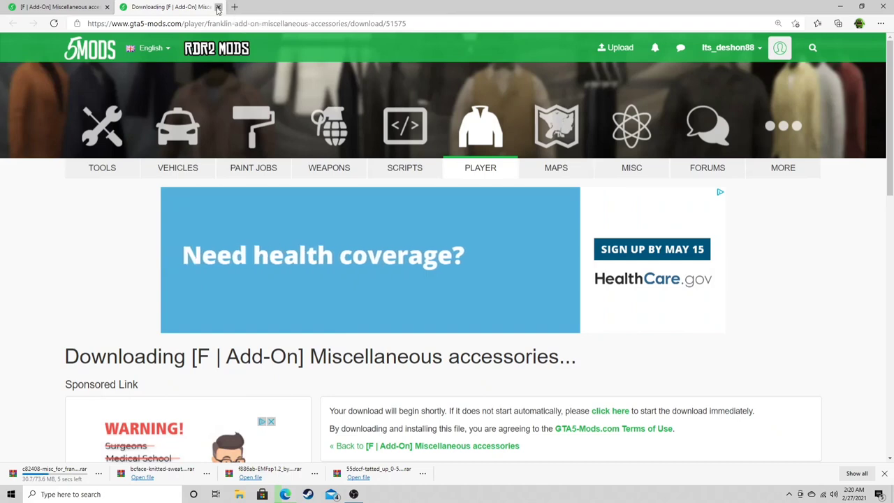
{"action": "left_click", "coordinate": [218, 8]}
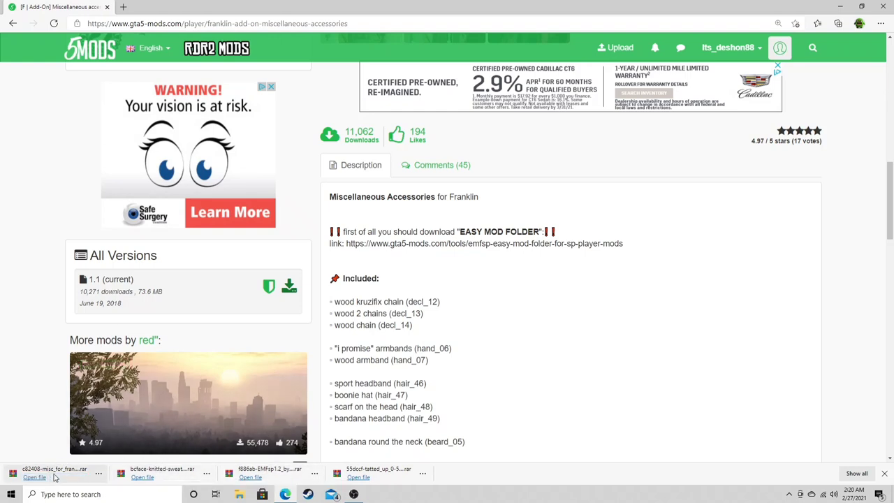
{"action": "left_click", "coordinate": [13, 24]}
- Open the "[F | Add-On/replace] ALL ICE EVERYTHING" mod page and view its preview images of the jewelry
{"action": "scroll", "coordinate": [192, 340], "scroll_direction": "down", "scroll_amount": 2}
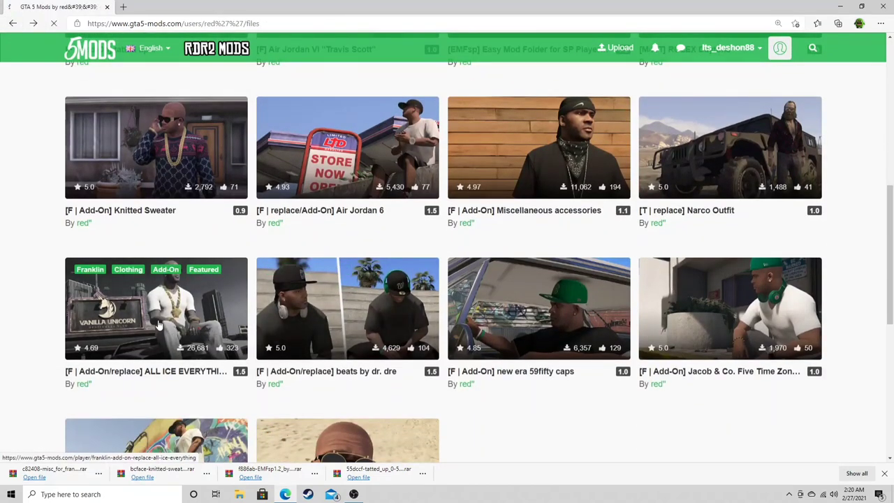
{"action": "left_click", "coordinate": [159, 325]}
{"action": "scroll", "coordinate": [302, 308], "scroll_direction": "down", "scroll_amount": 2}
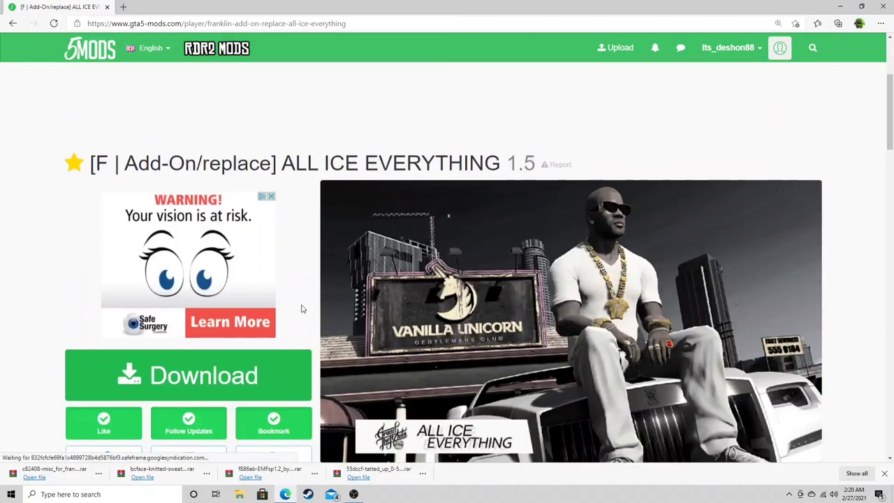
{"action": "scroll", "coordinate": [301, 308], "scroll_direction": "down", "scroll_amount": 4}
{"action": "left_click", "coordinate": [398, 234]}
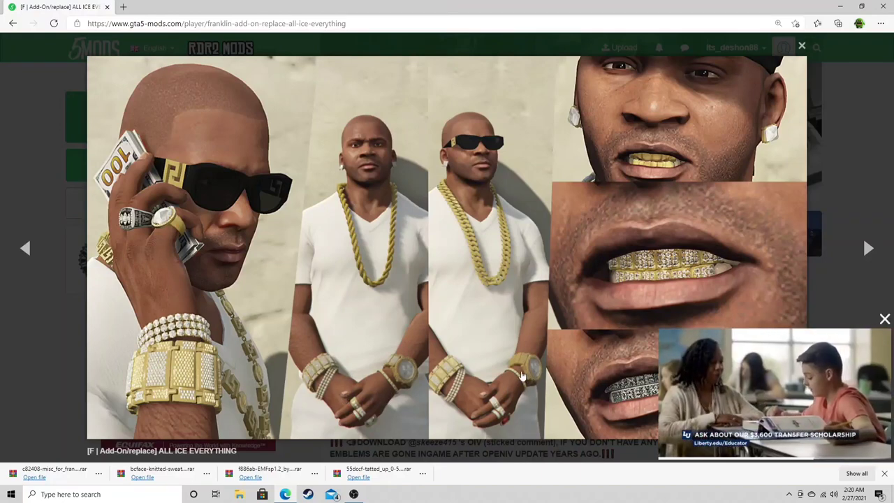
{"action": "left_click", "coordinate": [884, 319]}
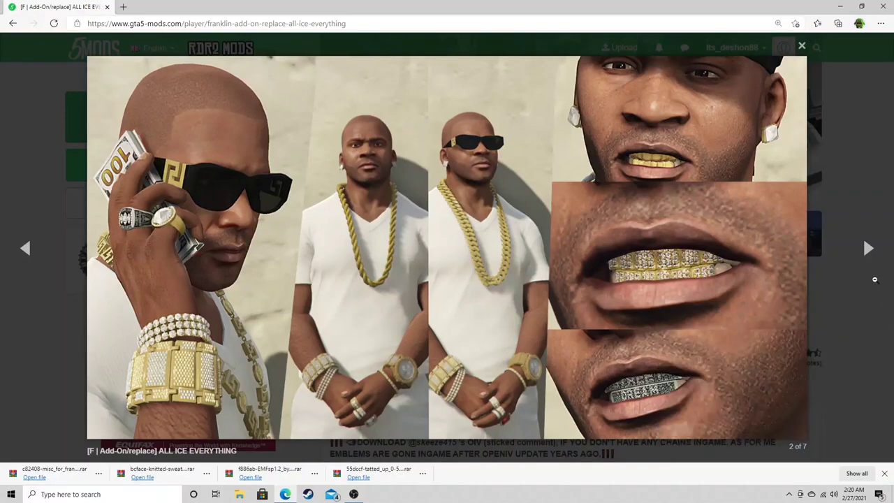
{"action": "left_click", "coordinate": [867, 248]}
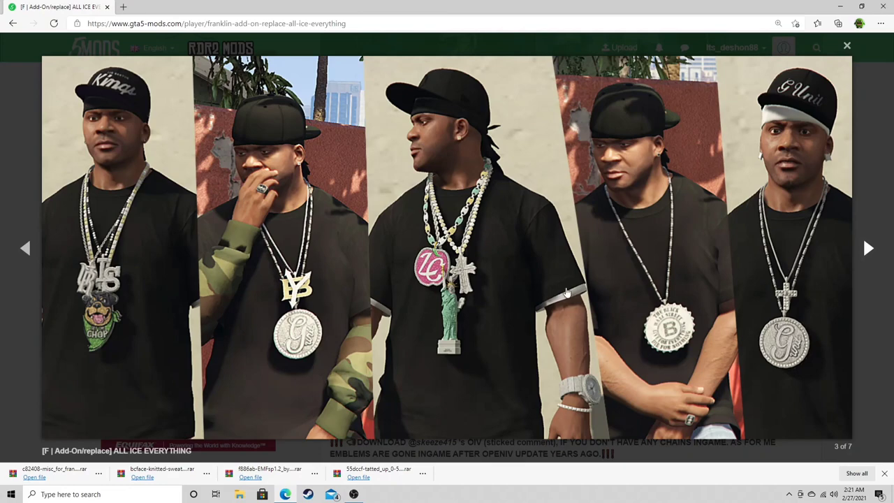
{"action": "left_click", "coordinate": [866, 248]}
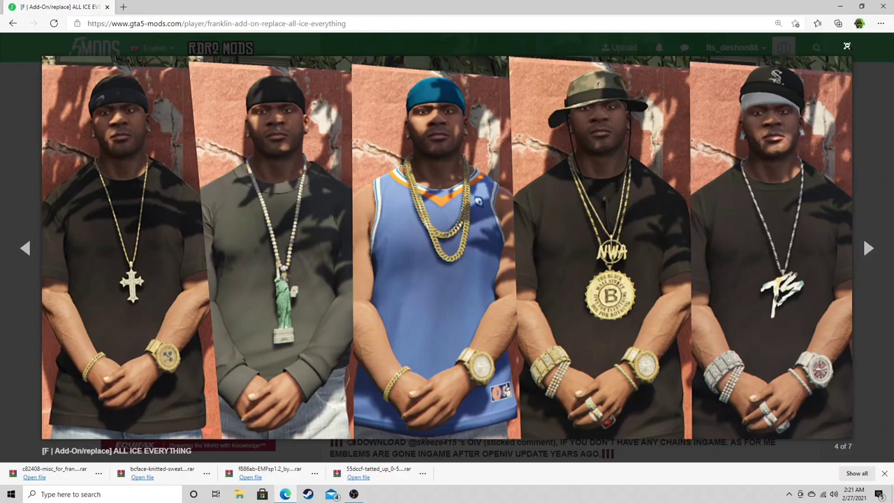
{"action": "key", "text": "Escape"}
- Download the current version 1.5 of the ALL ICE EVERYTHING mod and close the browser
{"action": "scroll", "coordinate": [254, 341], "scroll_direction": "down", "scroll_amount": 3}
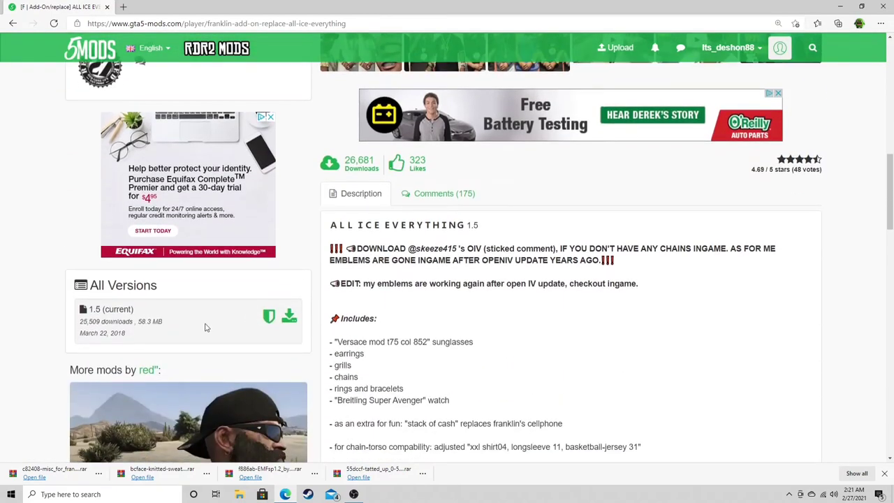
{"action": "left_click", "coordinate": [288, 318]}
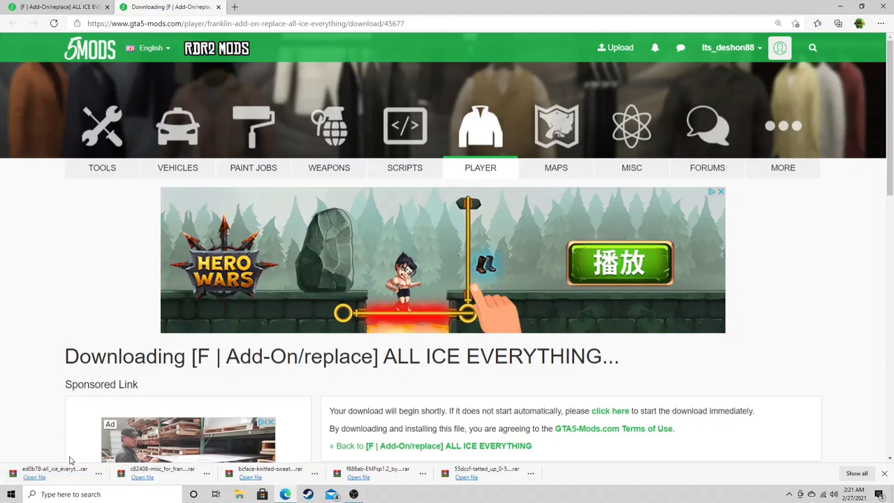
{"action": "left_click", "coordinate": [879, 7]}
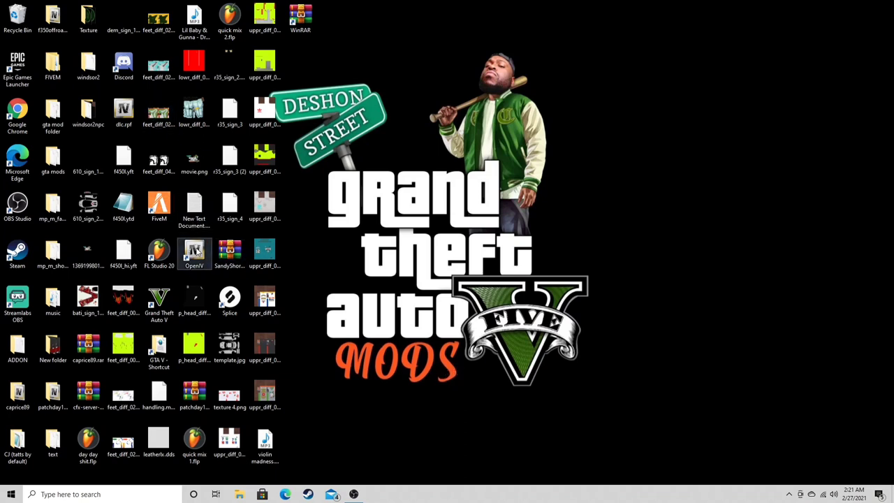
- Launch OpenIV for the Windows version of Grand Theft Auto V and enable edit mode
{"action": "left_click", "coordinate": [197, 250]}
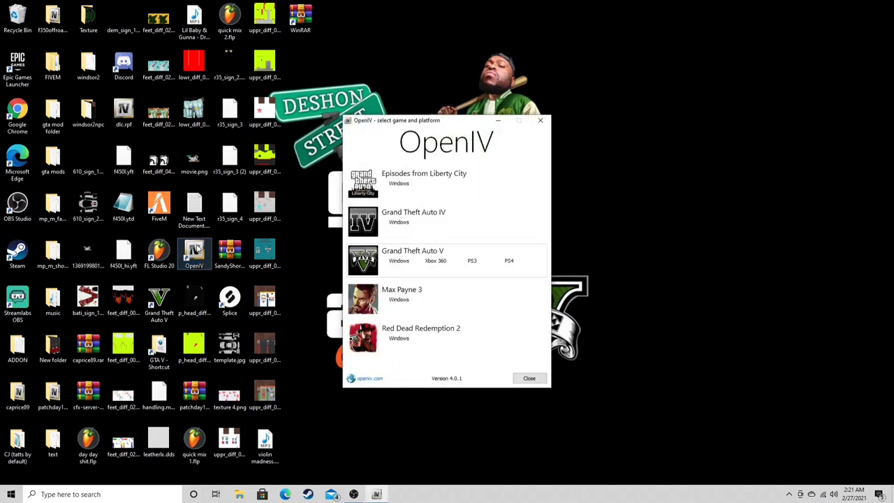
{"action": "left_click", "coordinate": [397, 263]}
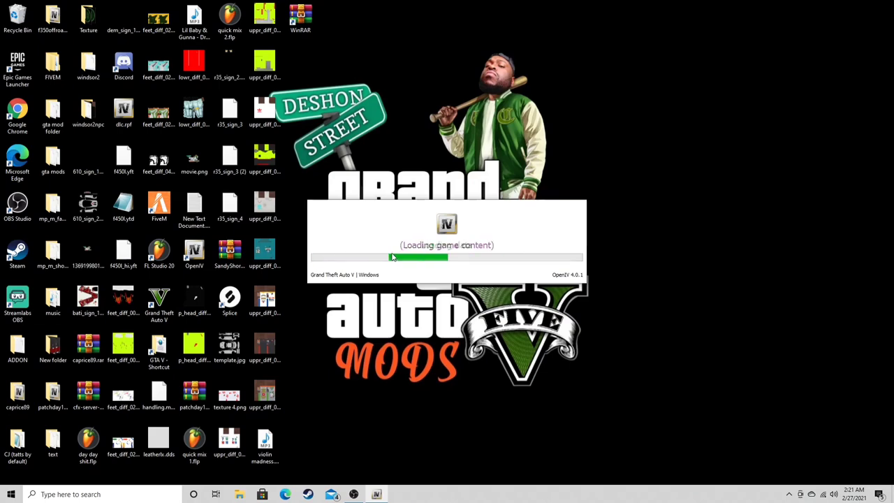
{"action": "left_click_drag", "start_coordinate": [540, 160], "coordinate": [563, 21]}
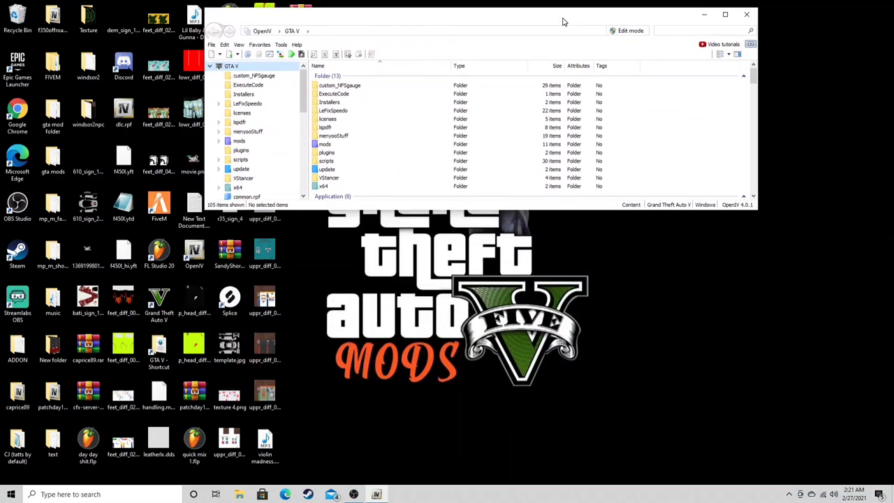
{"action": "left_click", "coordinate": [627, 33]}
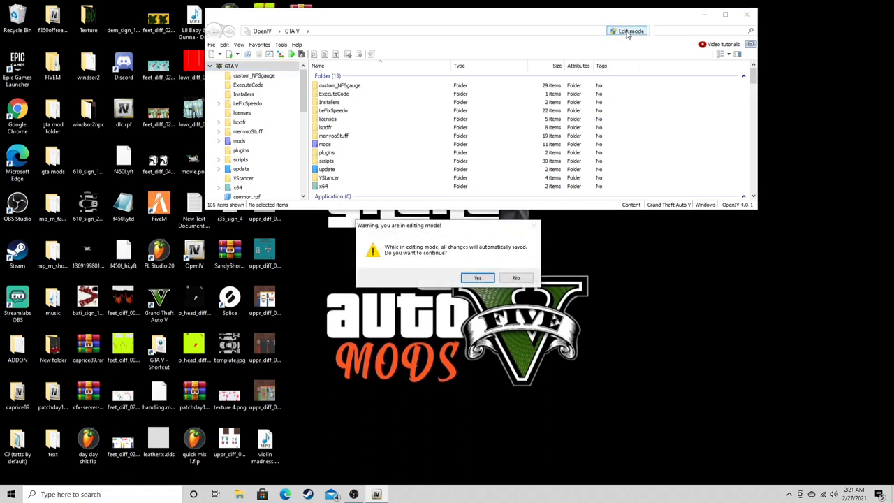
{"action": "left_click", "coordinate": [473, 277]}
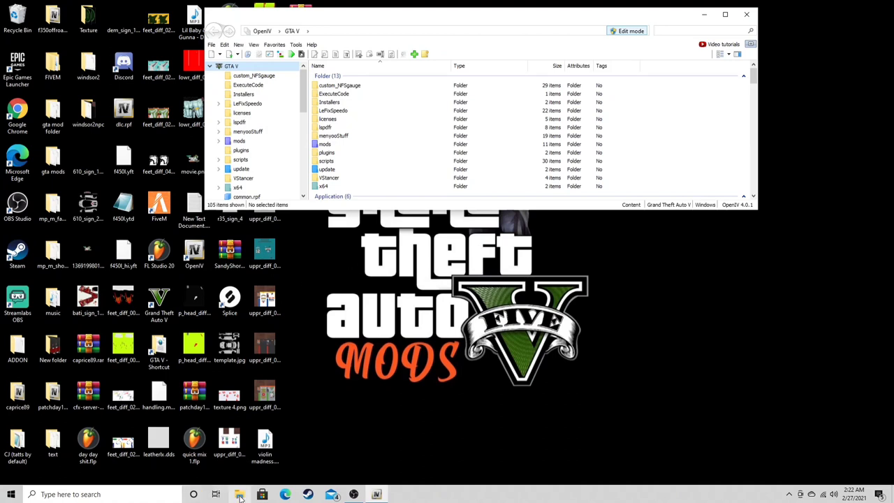
{"action": "right_click", "coordinate": [240, 494]}
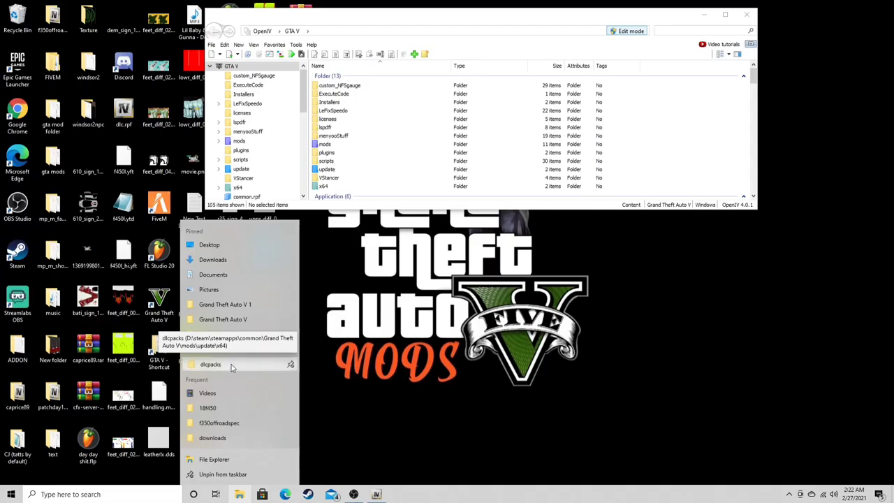
{"action": "left_click", "coordinate": [394, 310]}
{"action": "left_click_drag", "start_coordinate": [299, 54], "coordinate": [421, 242]}
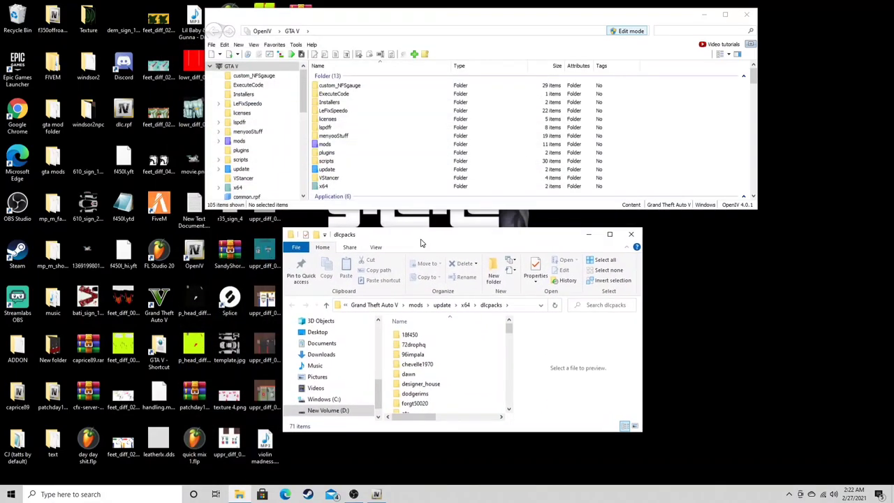
{"action": "left_click", "coordinate": [630, 233]}
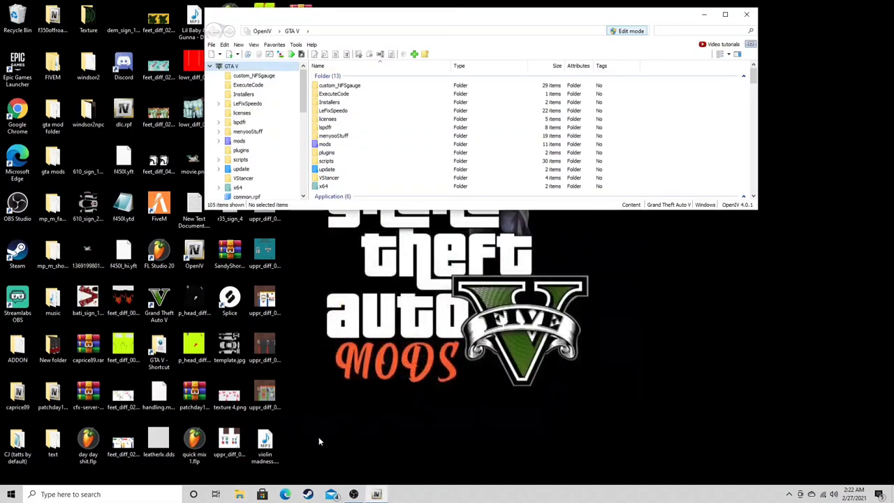
- Open the Grand Theft Auto V folder in File Explorer and go to mods > update > x64 > dlcpacks
{"action": "right_click", "coordinate": [240, 494]}
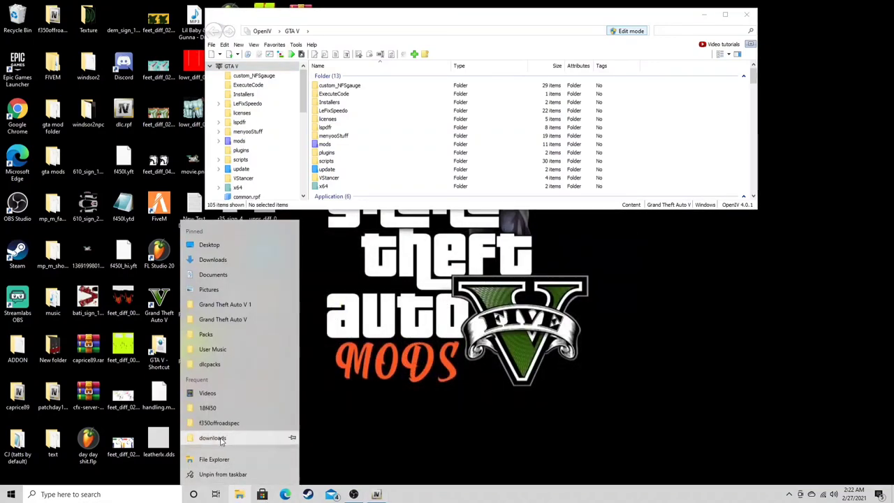
{"action": "left_click", "coordinate": [233, 320]}
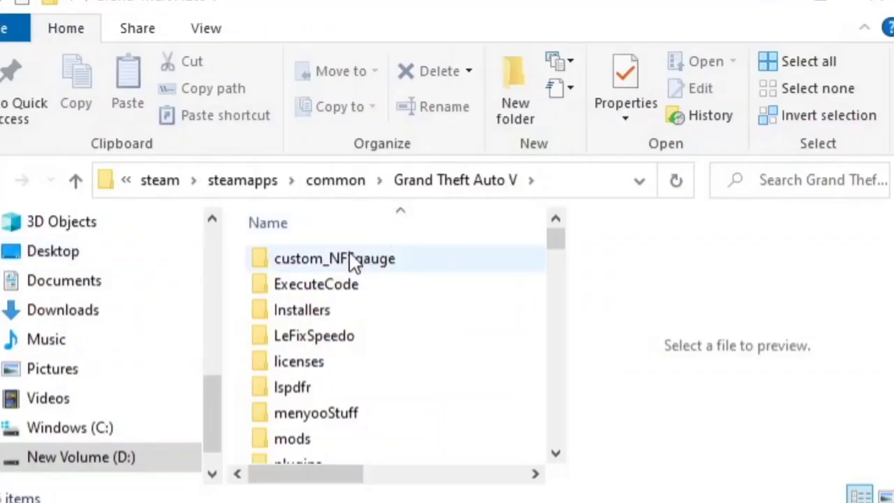
{"action": "scroll", "coordinate": [396, 351], "scroll_direction": "down", "scroll_amount": 1}
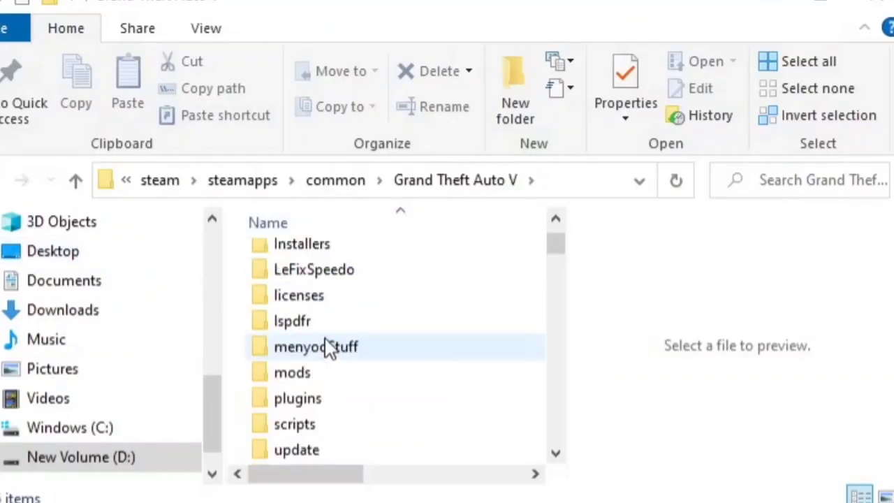
{"action": "double_click", "coordinate": [334, 373]}
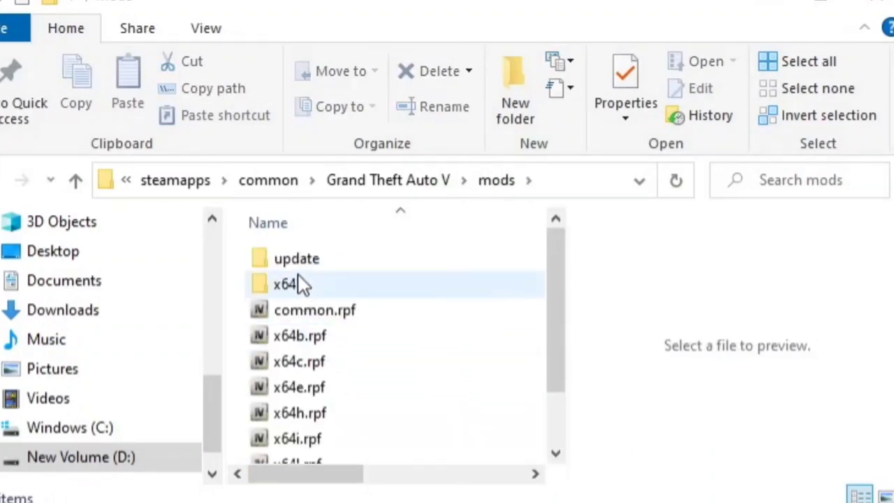
{"action": "double_click", "coordinate": [303, 264]}
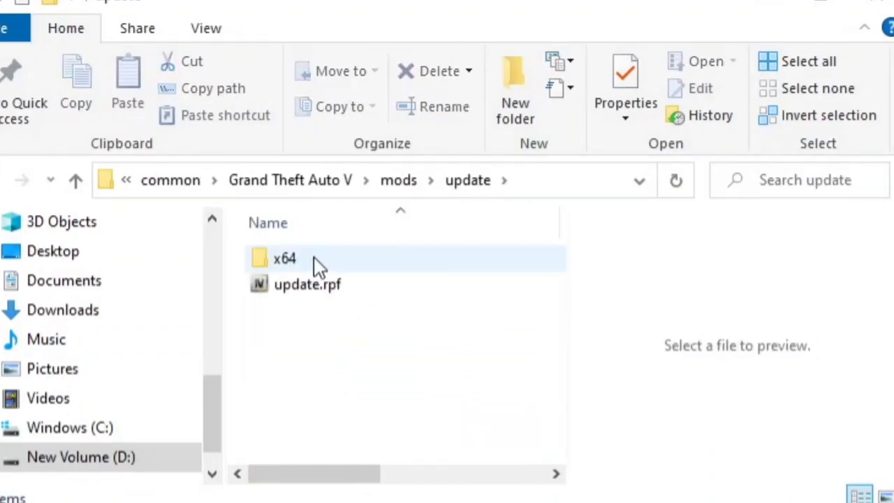
{"action": "double_click", "coordinate": [309, 263]}
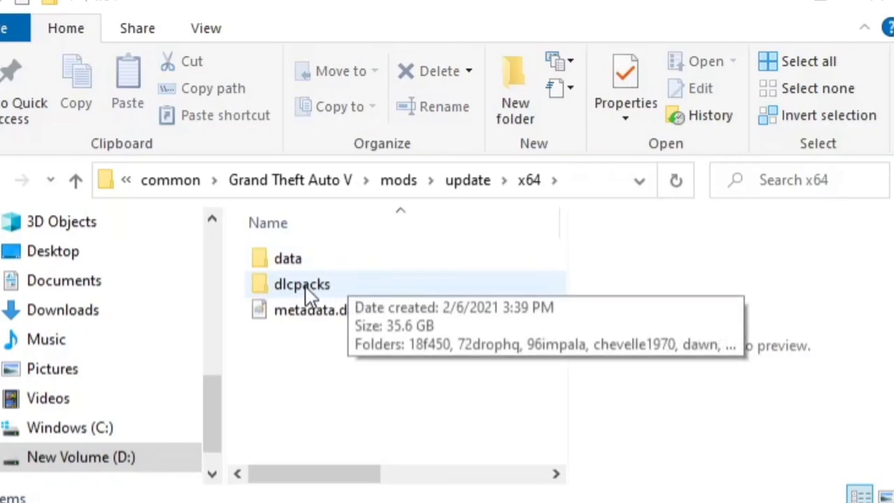
{"action": "right_click", "coordinate": [306, 289]}
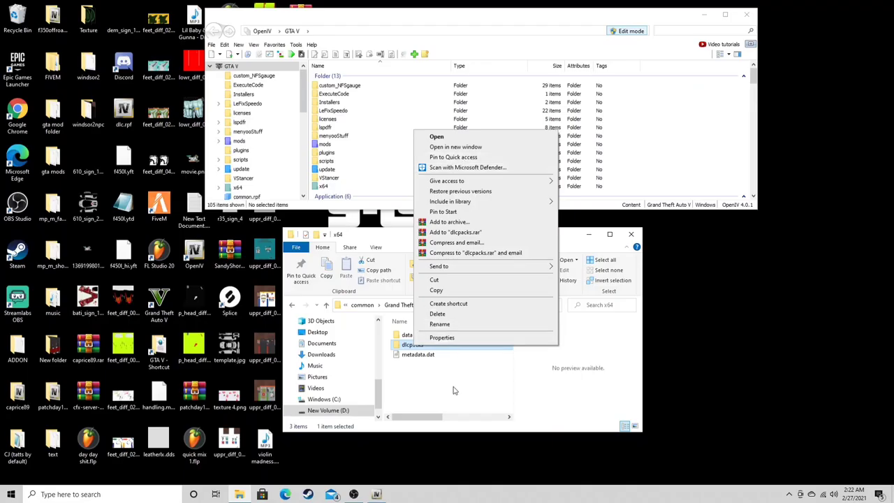
{"action": "left_click", "coordinate": [455, 389]}
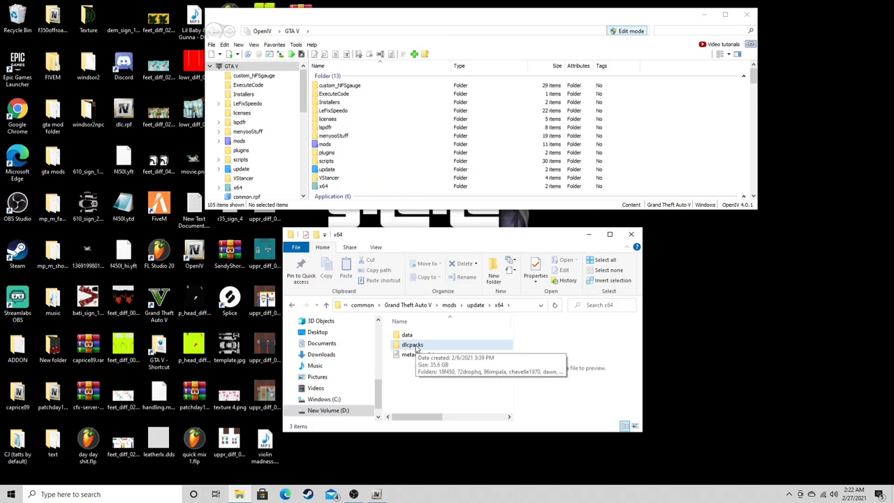
{"action": "double_click", "coordinate": [413, 345]}
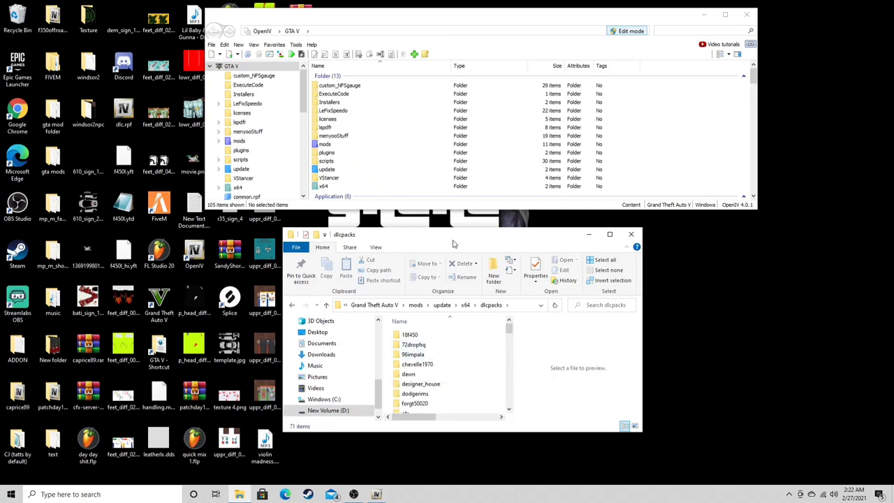
- Widen the dlcpacks window below the OpenIV window and open the Downloads folder in a second window above it
{"action": "left_click_drag", "start_coordinate": [452, 244], "coordinate": [569, 239]}
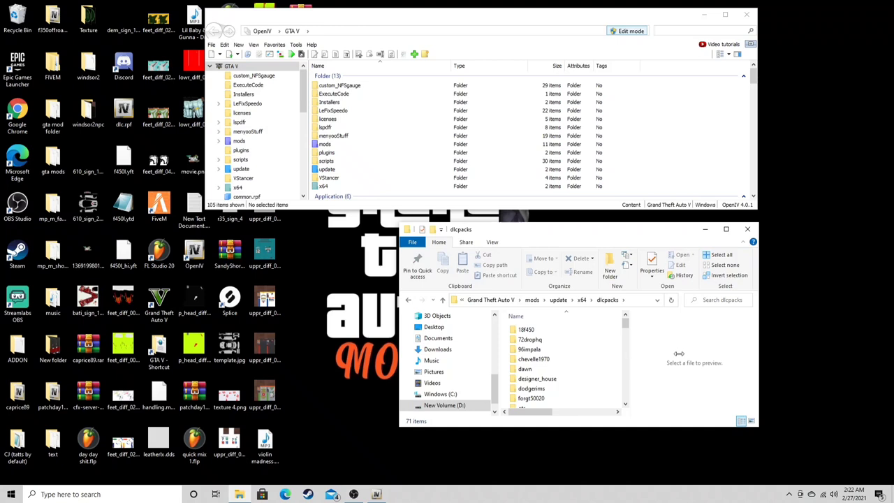
{"action": "left_click_drag", "start_coordinate": [617, 234], "coordinate": [425, 240]}
{"action": "left_click_drag", "start_coordinate": [568, 312], "coordinate": [768, 312]}
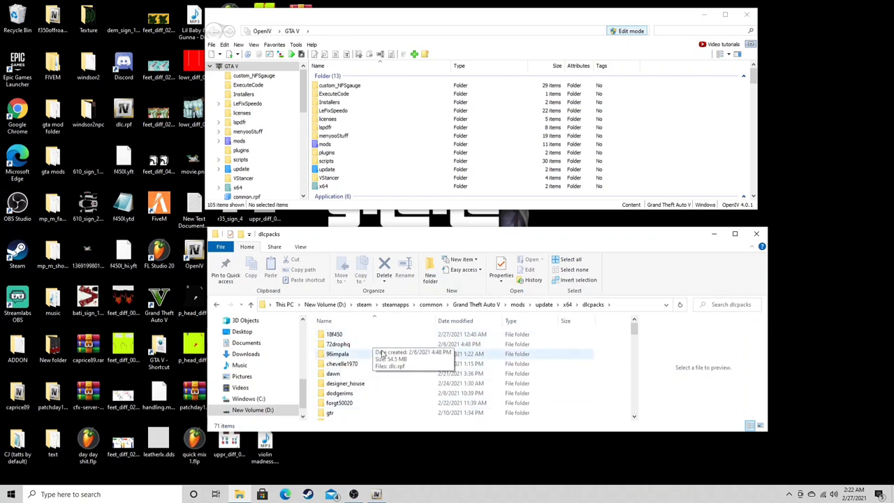
{"action": "right_click", "coordinate": [239, 496]}
{"action": "left_click", "coordinate": [210, 248]}
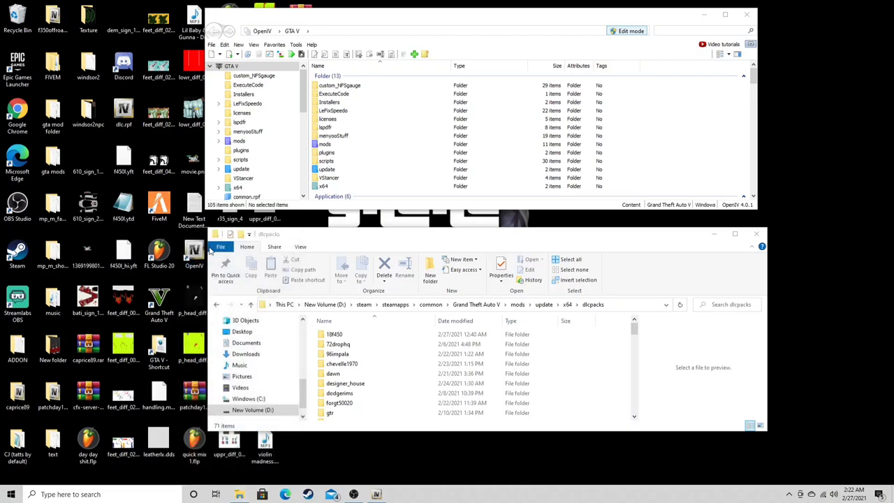
{"action": "left_click_drag", "start_coordinate": [384, 252], "coordinate": [282, 31]}
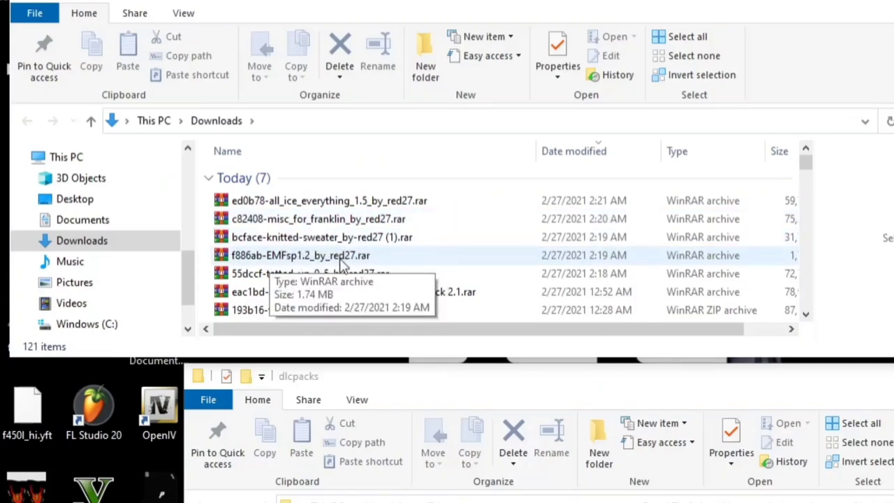
- Copy the EMFsingleplayer folder from MOD > dlcpacks in f886ab-EMFsp1.2_by_red27.rar into the game's dlcpacks folder, and close the archive
{"action": "double_click", "coordinate": [342, 257]}
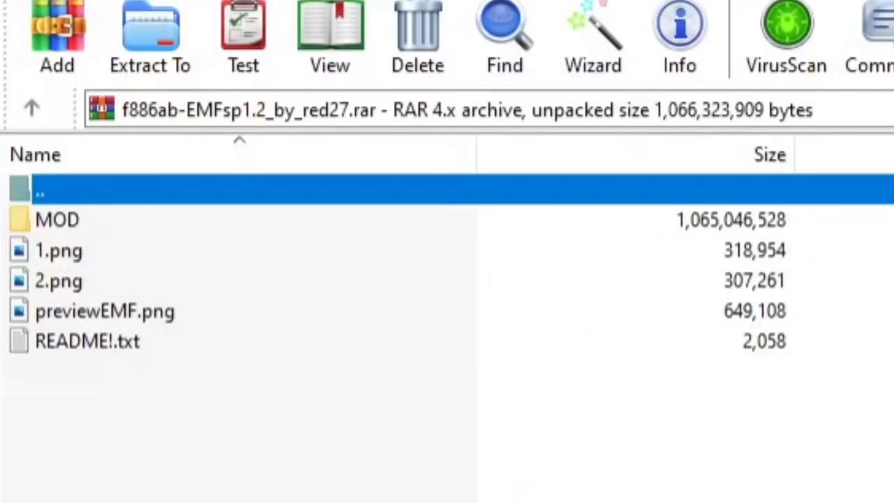
{"action": "double_click", "coordinate": [98, 221]}
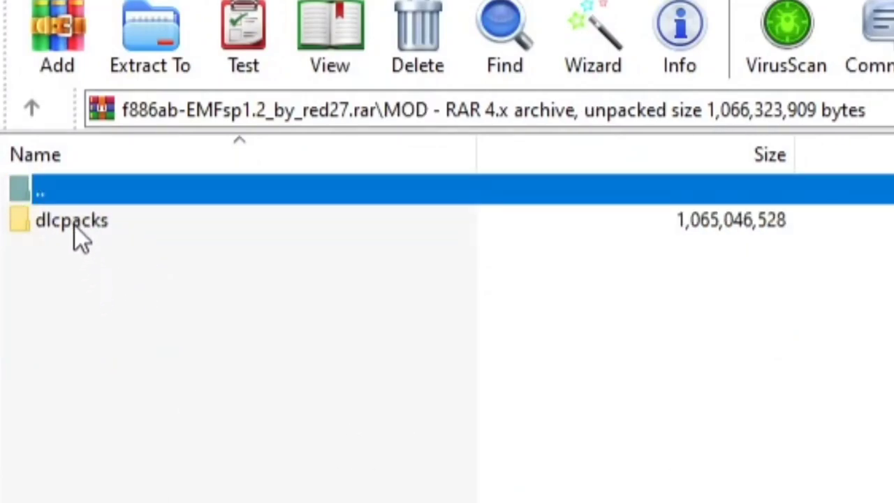
{"action": "double_click", "coordinate": [96, 224]}
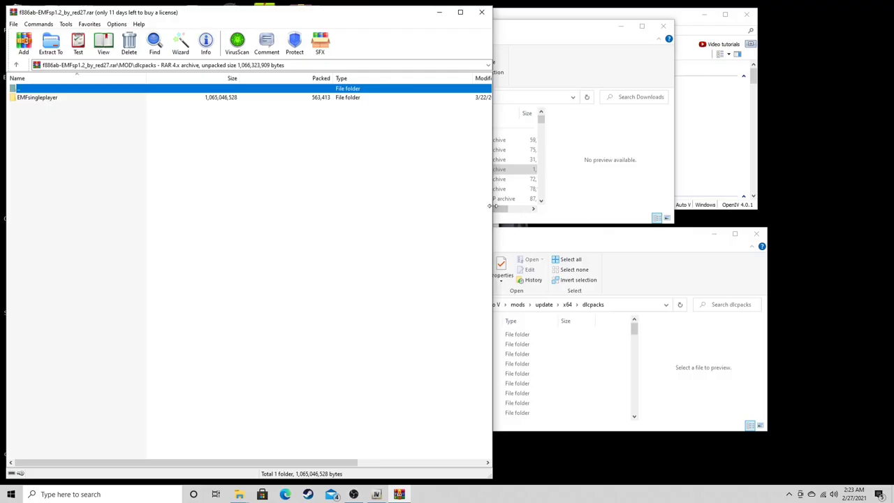
{"action": "left_click_drag", "start_coordinate": [491, 206], "coordinate": [302, 223]}
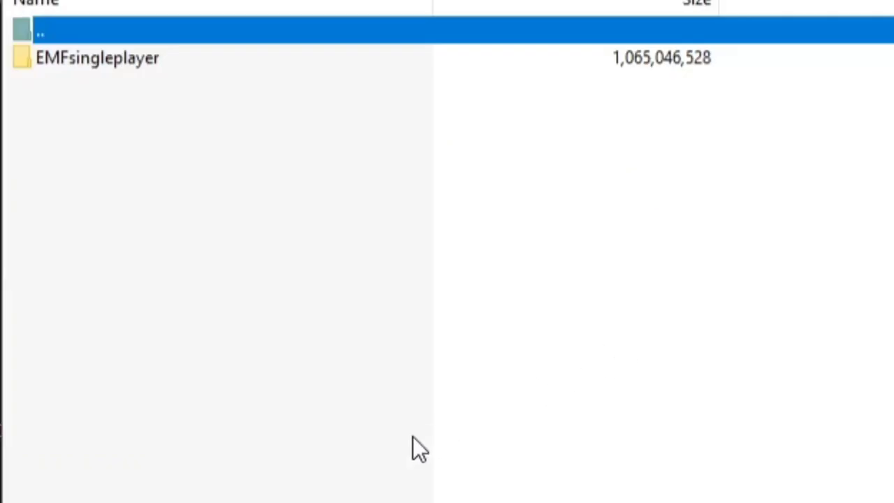
{"action": "left_click", "coordinate": [159, 232]}
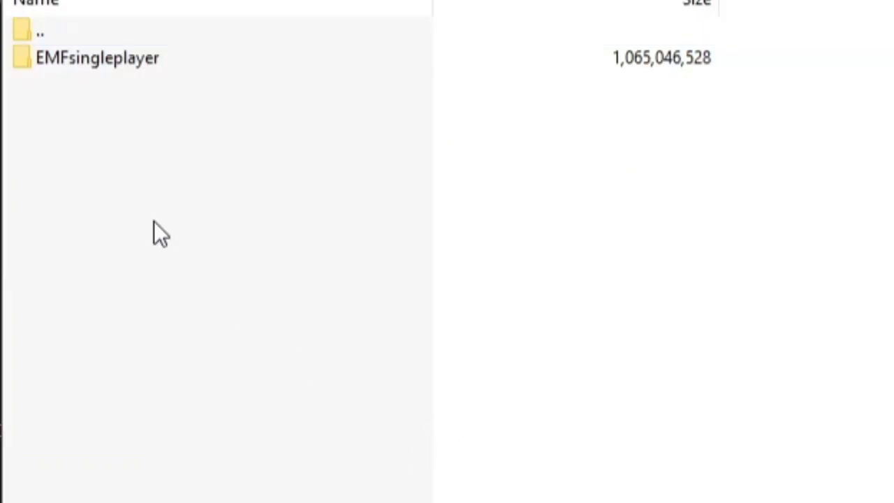
{"action": "left_click_drag", "start_coordinate": [57, 63], "coordinate": [838, 239]}
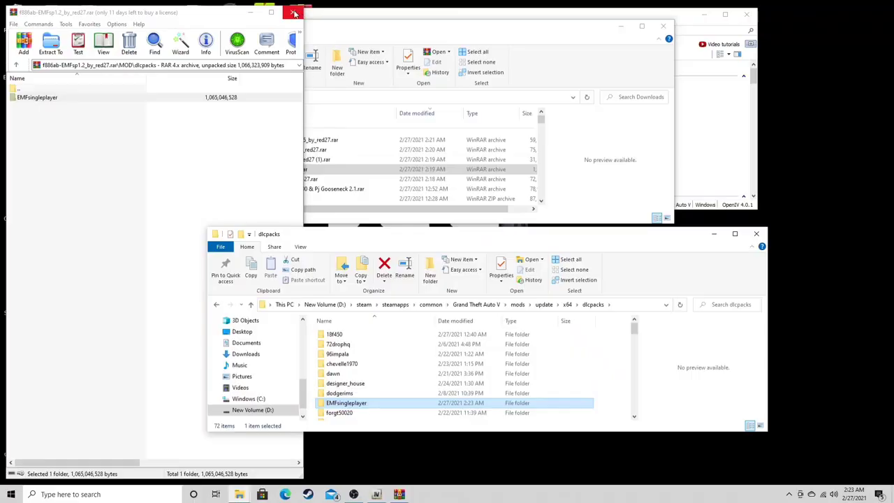
{"action": "left_click", "coordinate": [294, 14]}
- Minimize the Downloads window and go to mods > update > update.rpf > common > data in OpenIV
{"action": "left_click_drag", "start_coordinate": [436, 238], "coordinate": [344, 239]}
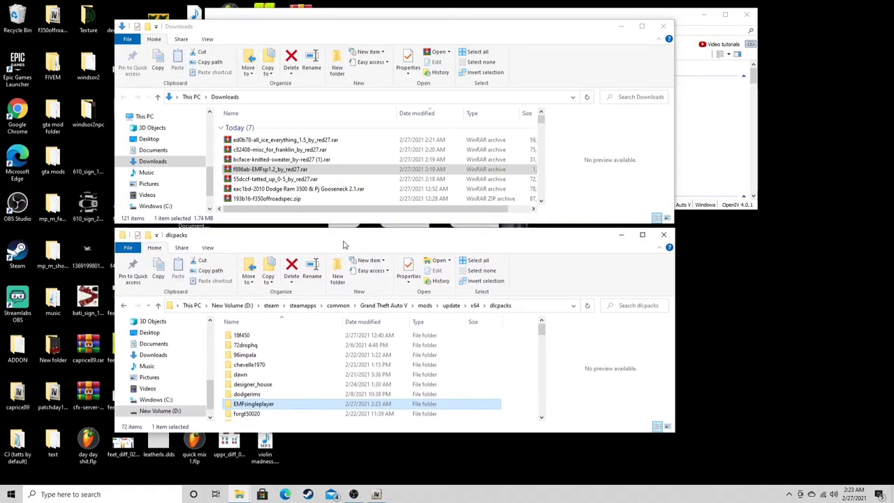
{"action": "left_click", "coordinate": [619, 27]}
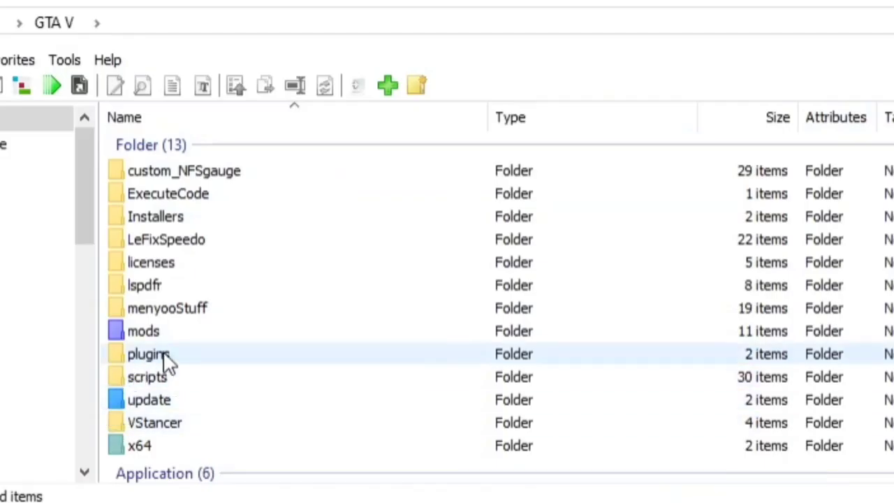
{"action": "double_click", "coordinate": [197, 334]}
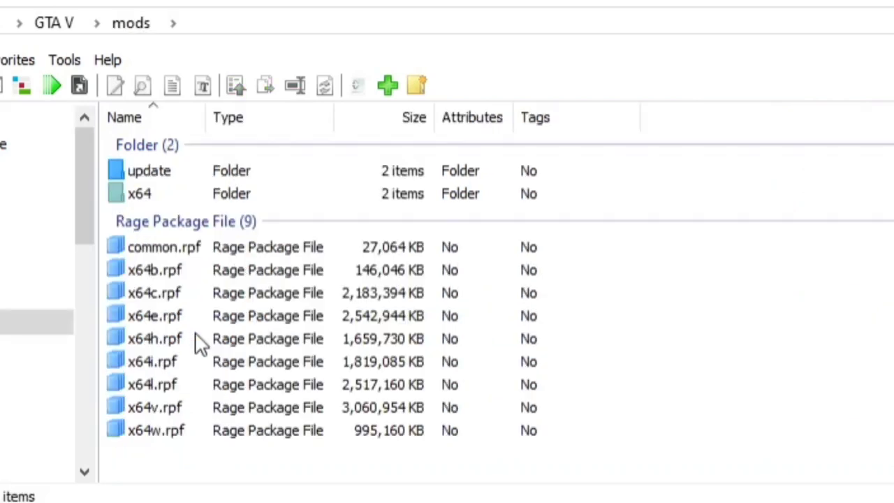
{"action": "double_click", "coordinate": [165, 176]}
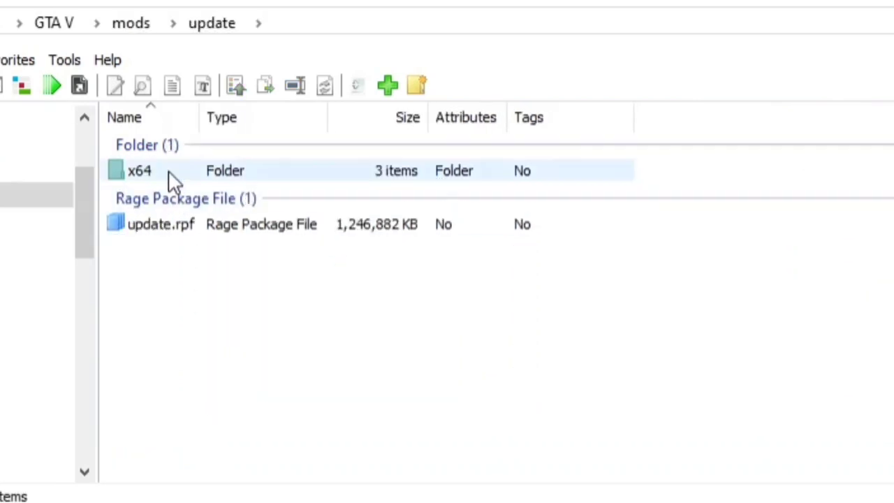
{"action": "double_click", "coordinate": [198, 232]}
{"action": "left_click", "coordinate": [203, 178]}
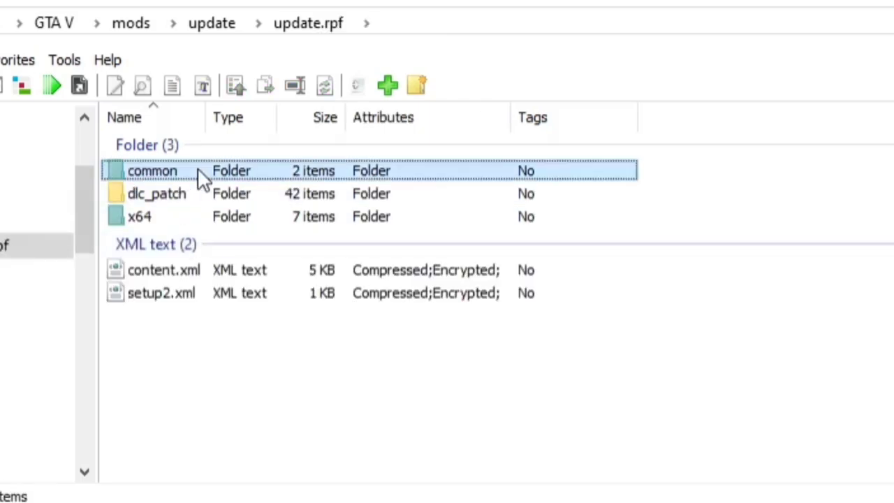
{"action": "double_click", "coordinate": [202, 178]}
{"action": "double_click", "coordinate": [194, 178]}
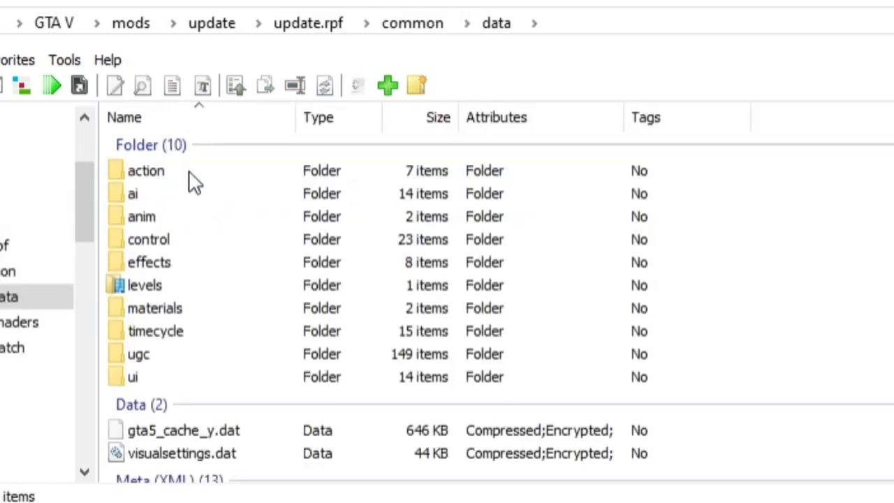
- Open dlclist.xml from the data folder for editing in the OpenIV text editor
{"action": "scroll", "coordinate": [216, 336], "scroll_direction": "down", "scroll_amount": 4}
{"action": "scroll", "coordinate": [218, 343], "scroll_direction": "down", "scroll_amount": 3}
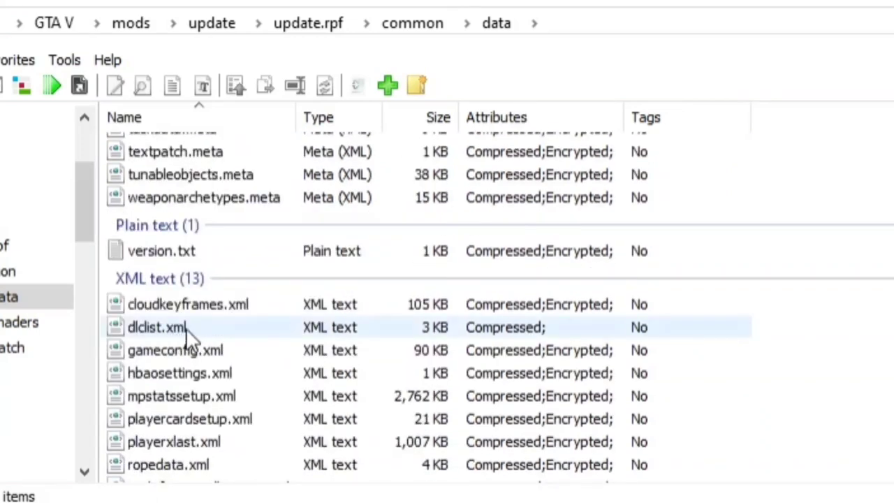
{"action": "right_click", "coordinate": [195, 325]}
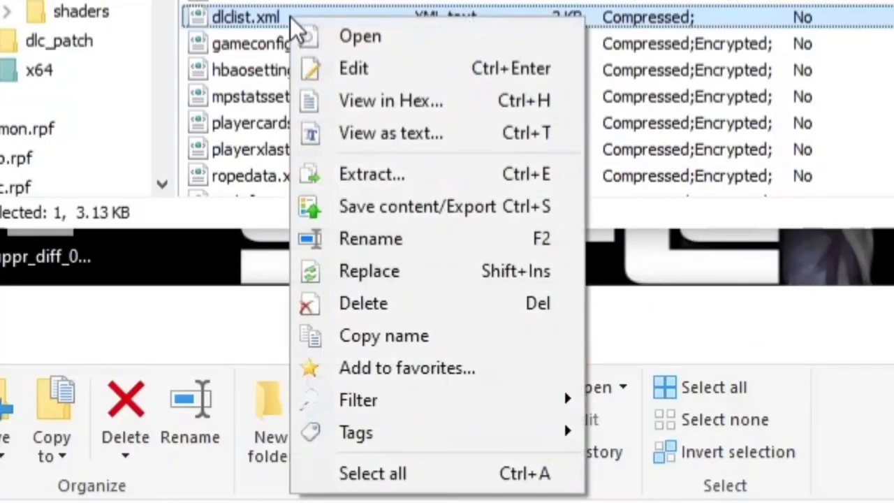
{"action": "left_click", "coordinate": [267, 374]}
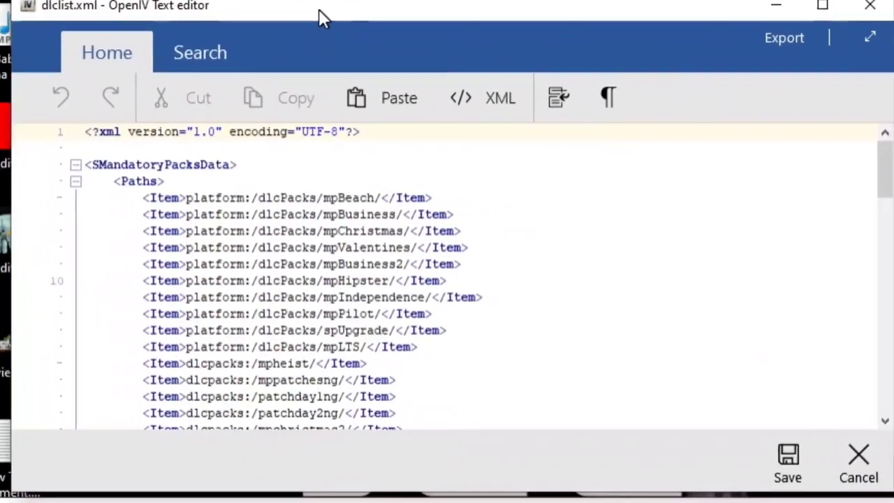
- Duplicate the last item line, dlcpacks:/rampj/, onto a new line directly below it in dlclist.xml
{"action": "scroll", "coordinate": [415, 243], "scroll_direction": "down", "scroll_amount": 10}
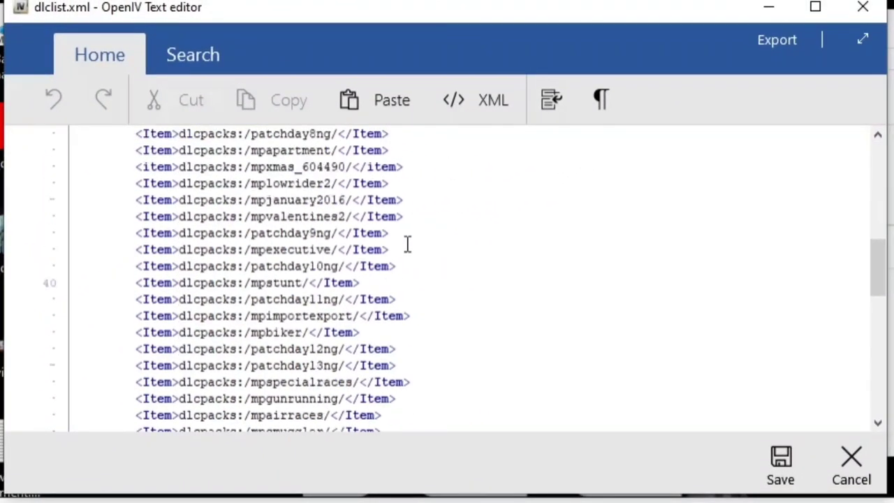
{"action": "scroll", "coordinate": [408, 245], "scroll_direction": "down", "scroll_amount": 12}
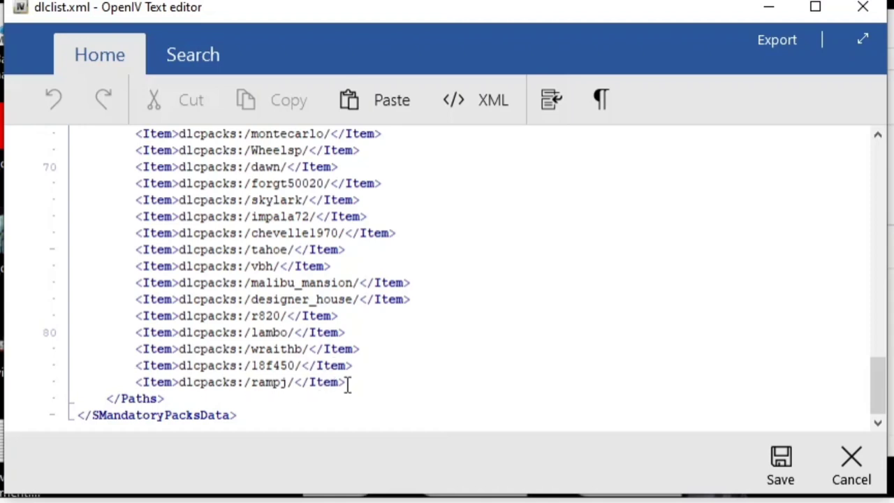
{"action": "left_click_drag", "start_coordinate": [350, 383], "coordinate": [135, 382]}
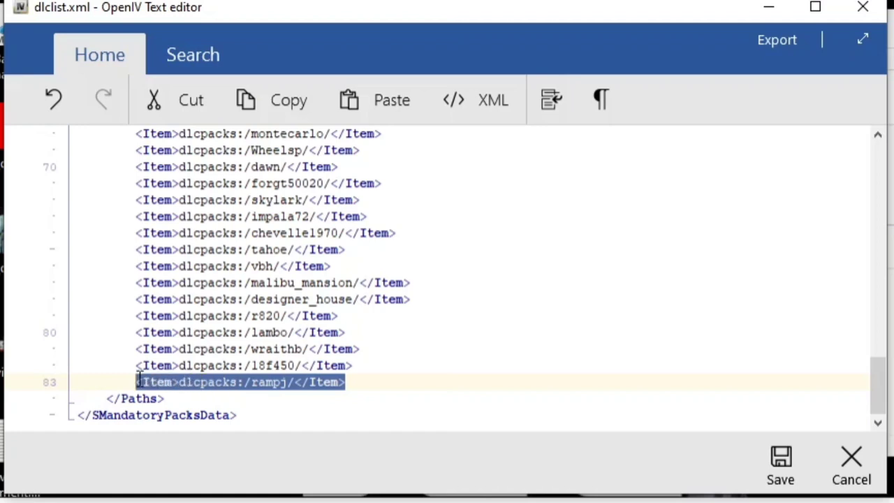
{"action": "left_click", "coordinate": [278, 100]}
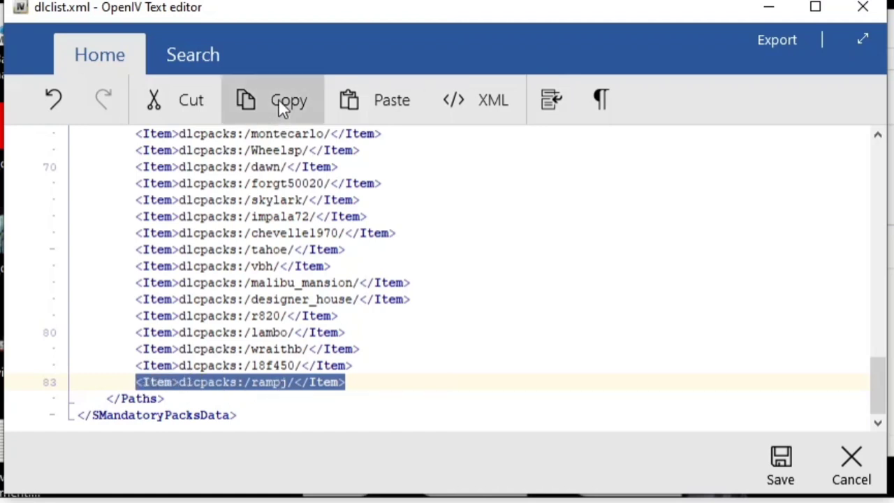
{"action": "left_click", "coordinate": [356, 382]}
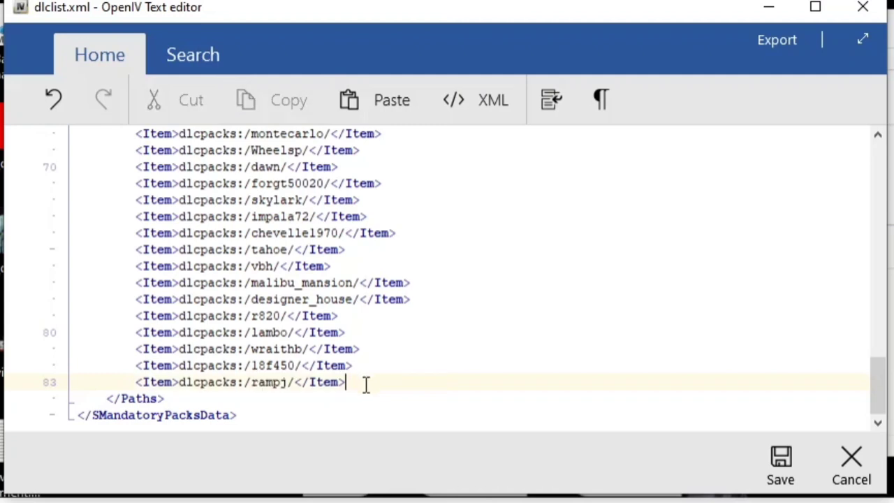
{"action": "key", "text": "Return"}
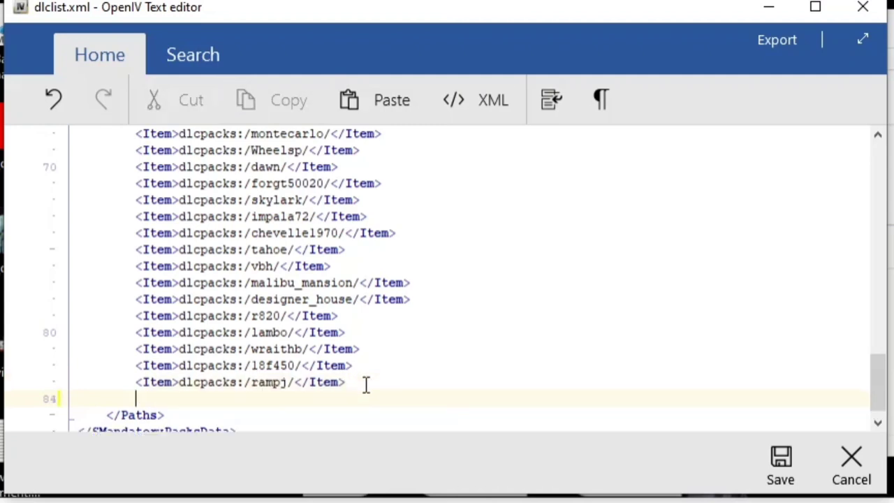
{"action": "left_click", "coordinate": [391, 110]}
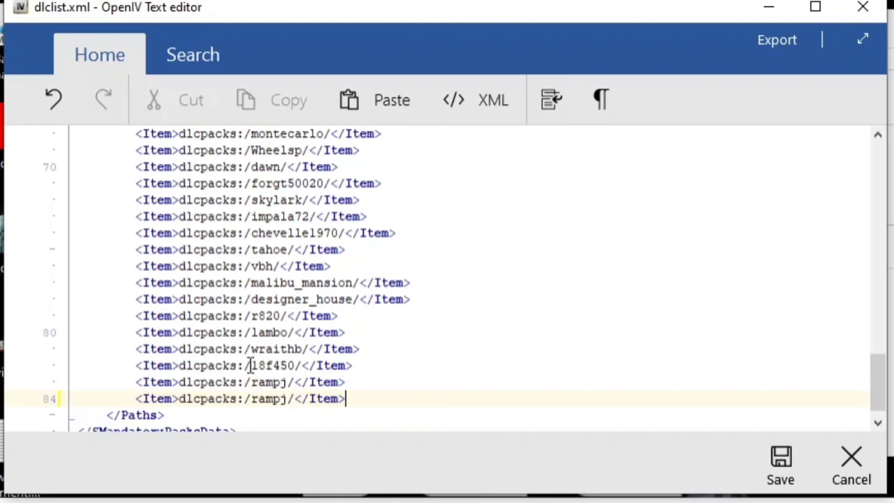
- Replace rampj in the duplicated line with the folder name EMFsingleplayer, copied from the dlcpacks window, and save dlclist.xml
{"action": "left_click_drag", "start_coordinate": [252, 365], "coordinate": [293, 370]}
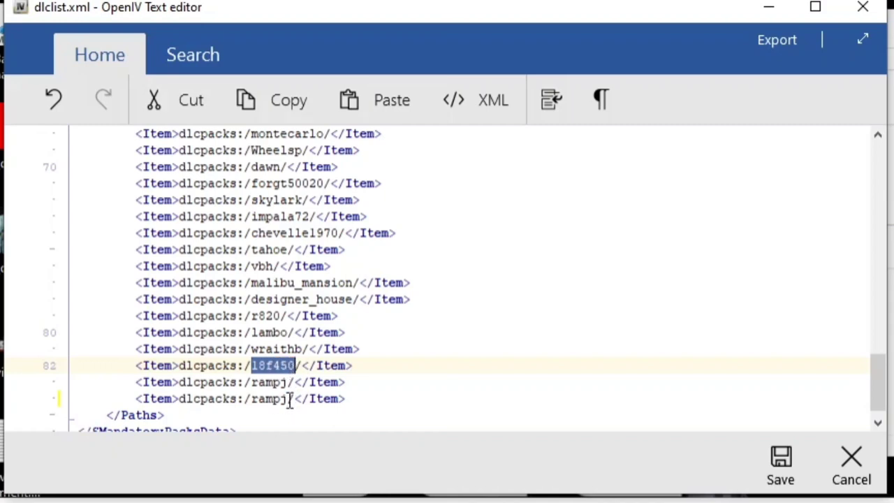
{"action": "left_click", "coordinate": [378, 398]}
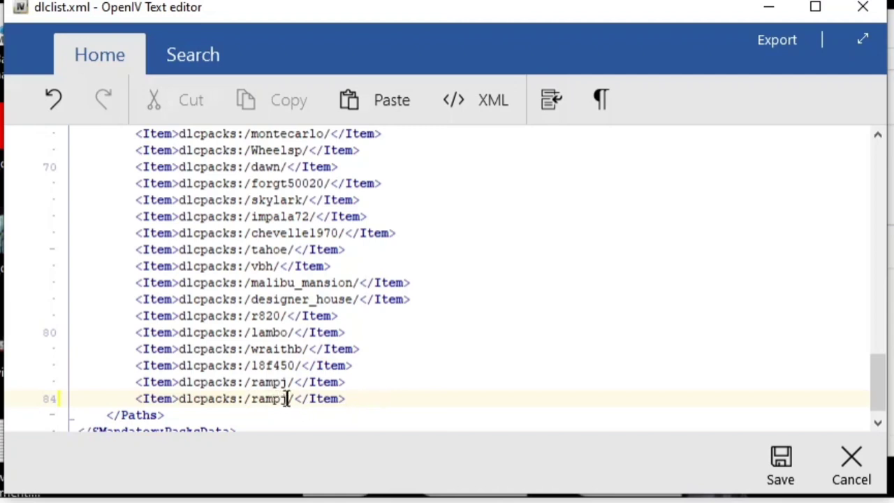
{"action": "left_click_drag", "start_coordinate": [287, 398], "coordinate": [257, 407]}
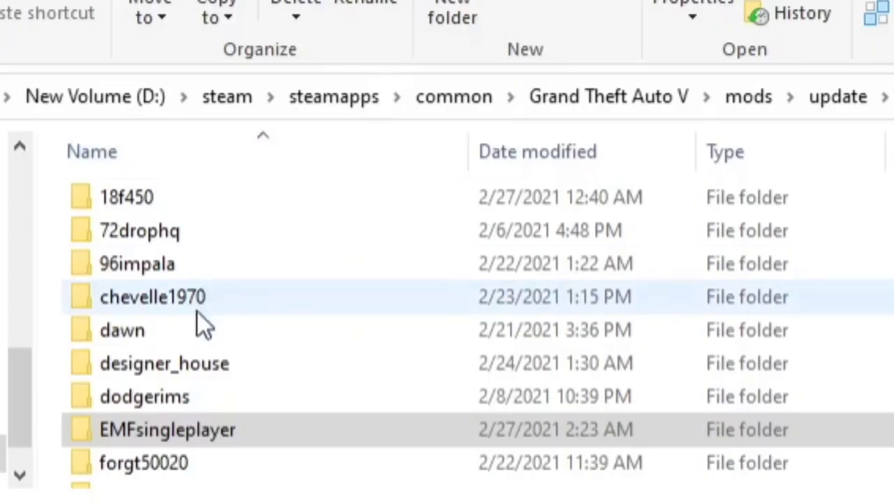
{"action": "left_click", "coordinate": [140, 429]}
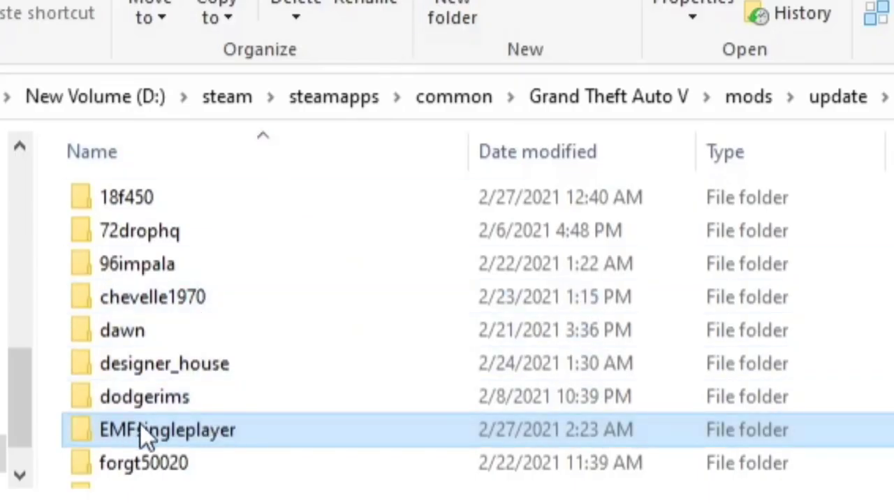
{"action": "left_click", "coordinate": [186, 428]}
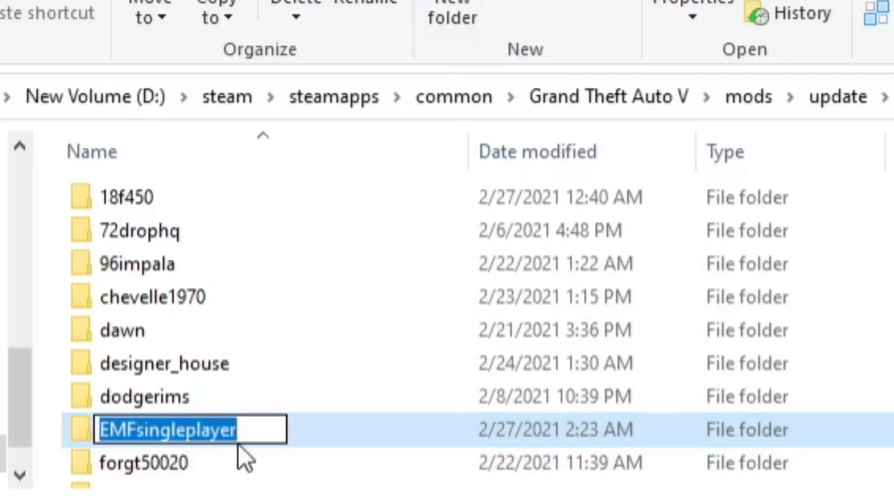
{"action": "right_click", "coordinate": [169, 433]}
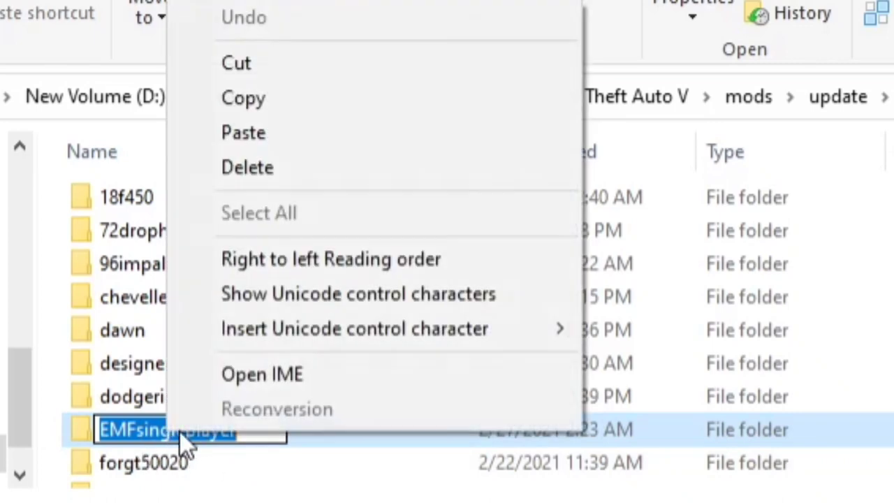
{"action": "left_click", "coordinate": [272, 99]}
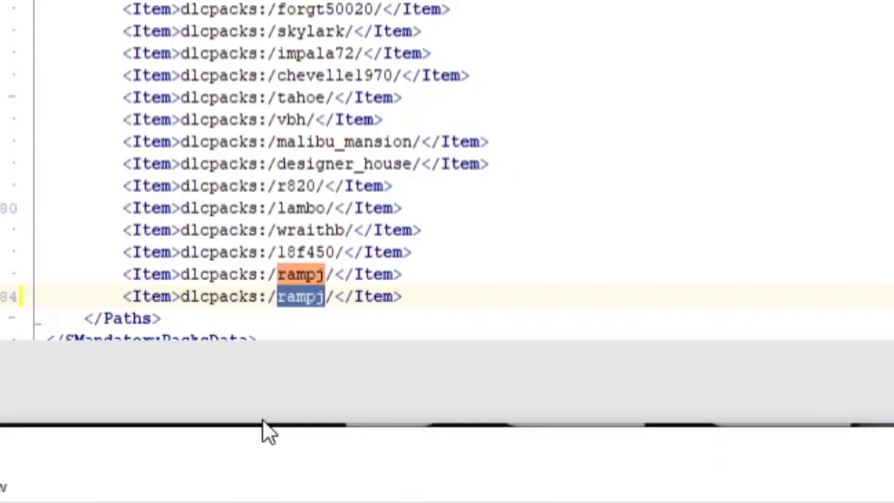
{"action": "right_click", "coordinate": [300, 300]}
{"action": "left_click", "coordinate": [368, 377]}
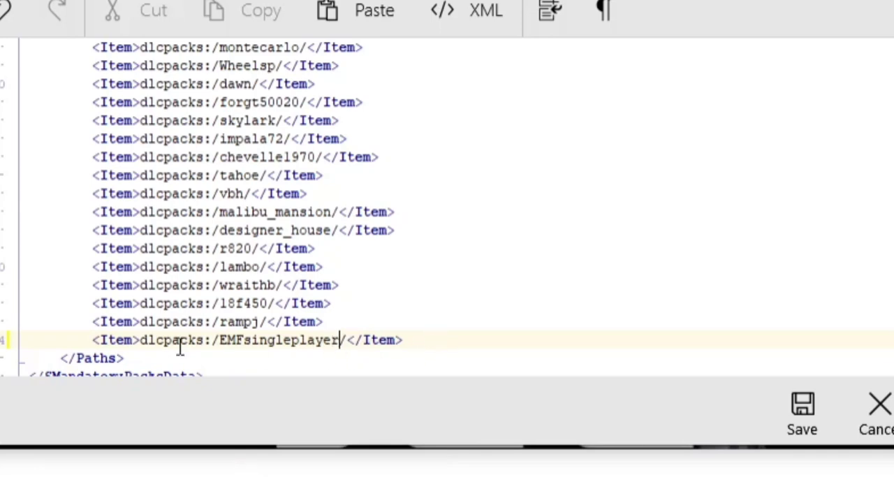
{"action": "left_click", "coordinate": [802, 409]}
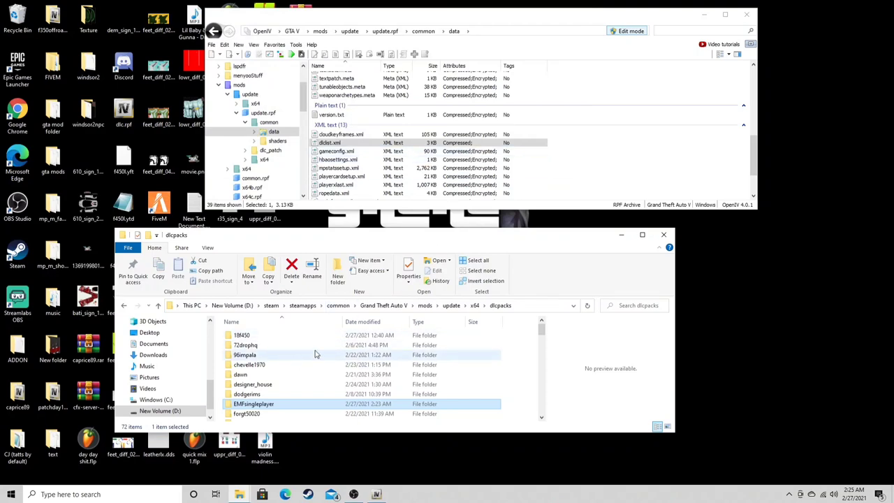
- Close the dlcpacks window, bring up the Downloads window, and move and narrow it below the OpenIV window
{"action": "left_click", "coordinate": [666, 236]}
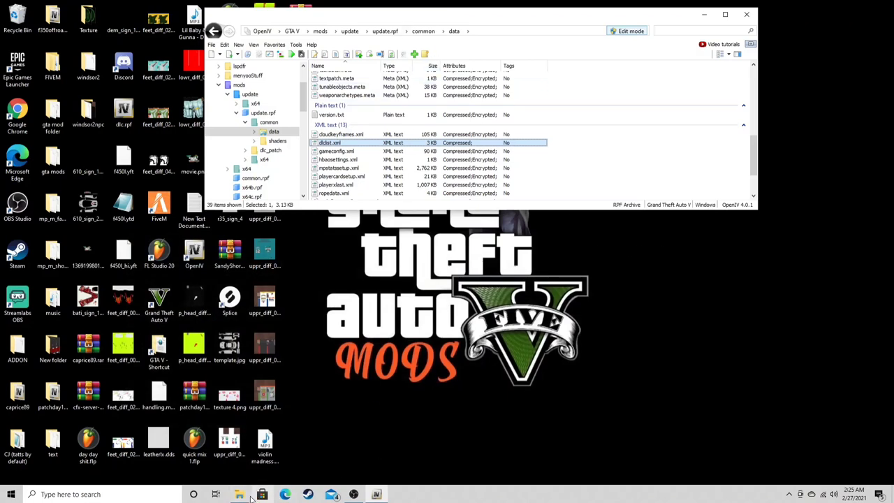
{"action": "mouse_move", "coordinate": [243, 497]}
{"action": "left_click", "coordinate": [241, 457]}
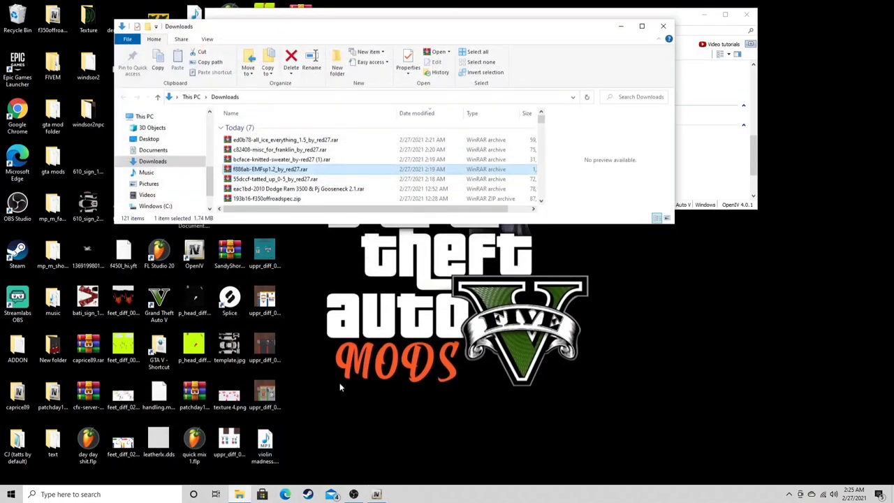
{"action": "left_click_drag", "start_coordinate": [427, 33], "coordinate": [513, 232]}
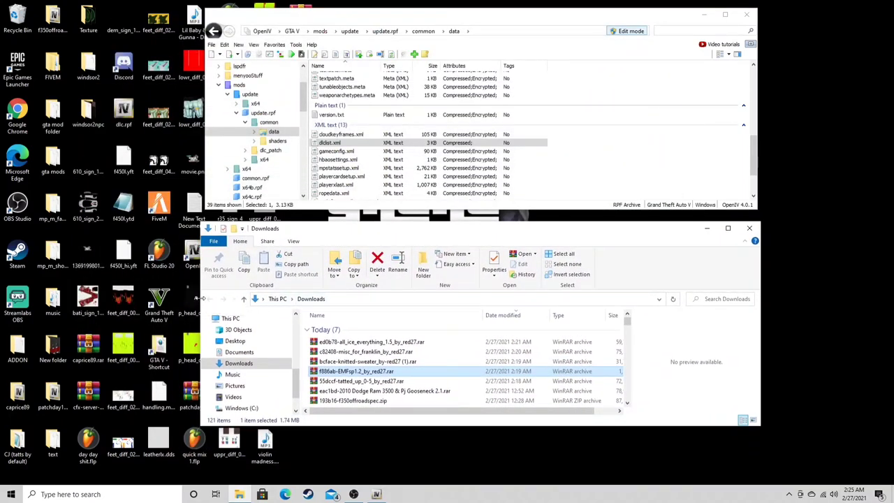
{"action": "left_click_drag", "start_coordinate": [202, 301], "coordinate": [397, 301]}
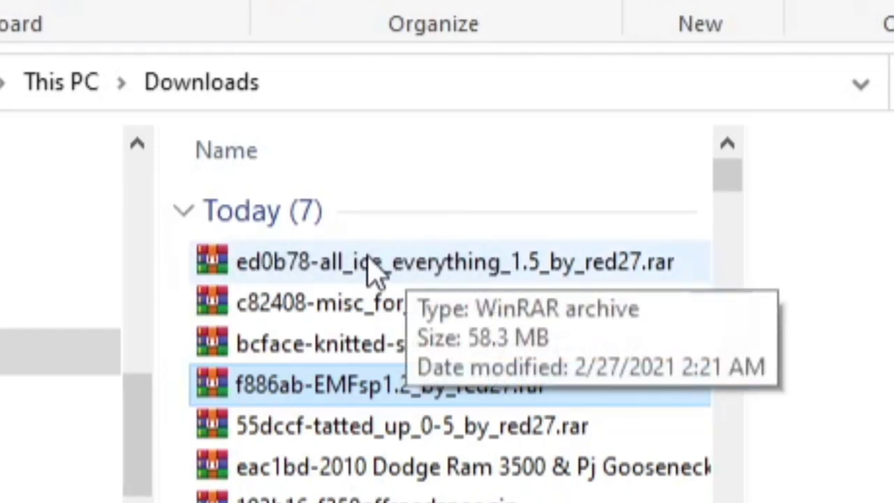
- Open ed0b78-all_ice_everything_1.5_by_red27.rar and select all files in its MOD > streamedpedprops.rpf---player_one_p folder
{"action": "double_click", "coordinate": [489, 269]}
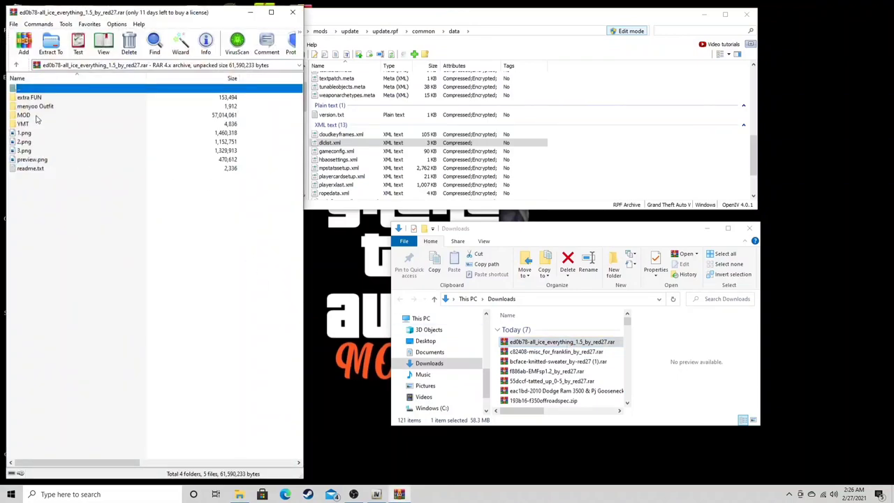
{"action": "double_click", "coordinate": [37, 116]}
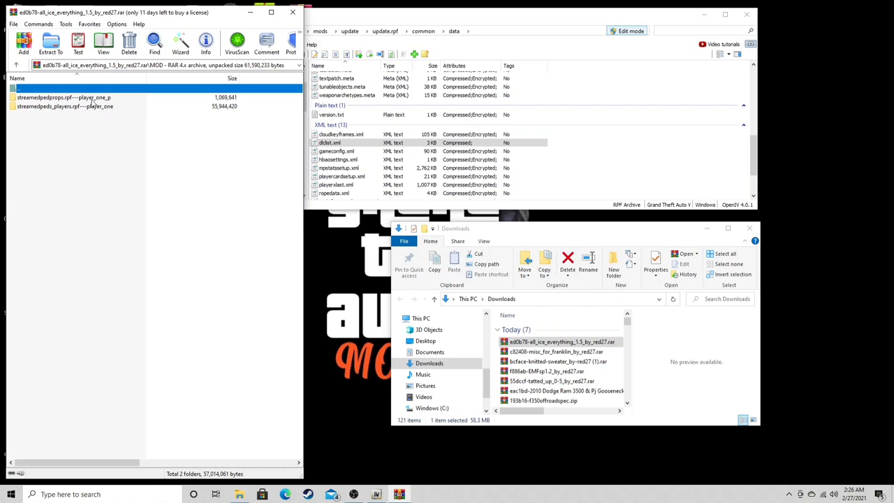
{"action": "double_click", "coordinate": [56, 99]}
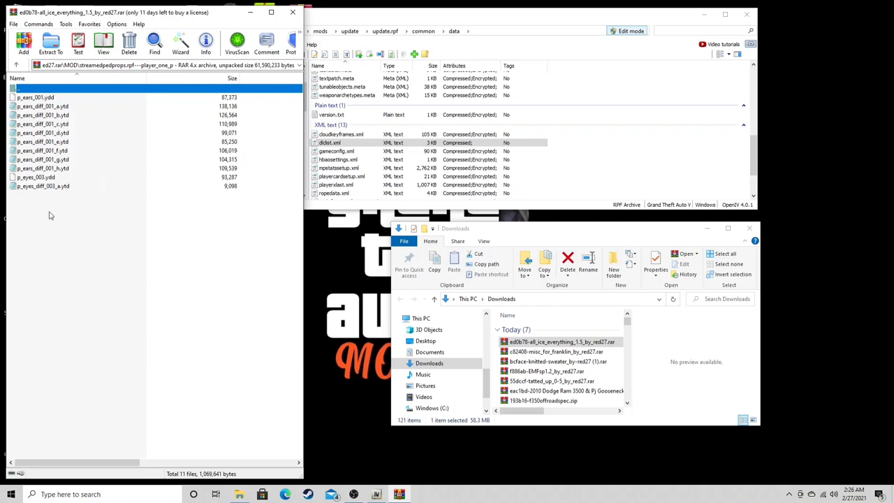
{"action": "left_click_drag", "start_coordinate": [59, 218], "coordinate": [23, 106]}
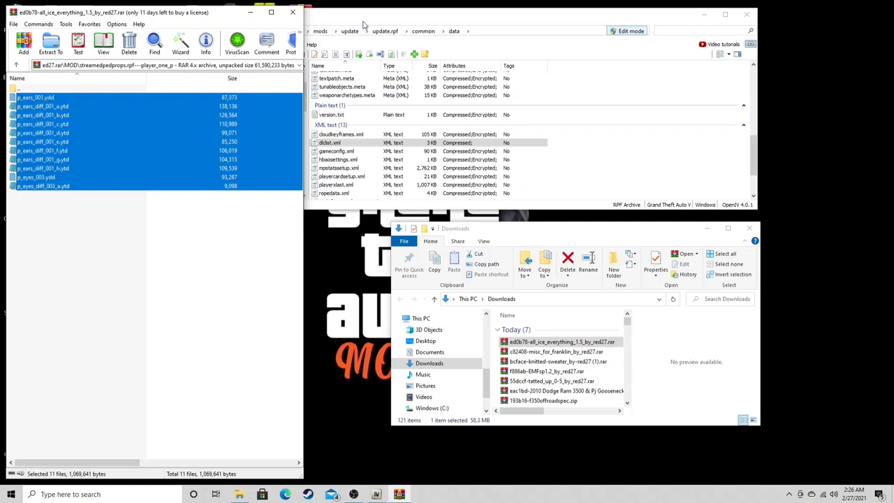
- Go to mods > update > x64 > dlcpacks > EMFsingleplayer in OpenIV
{"action": "left_click", "coordinate": [412, 19]}
{"action": "left_click_drag", "start_coordinate": [375, 19], "coordinate": [437, 20]}
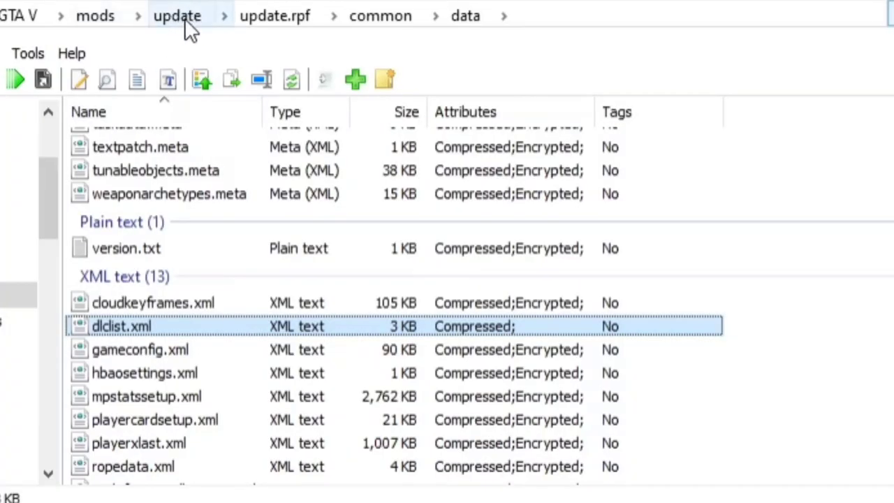
{"action": "left_click", "coordinate": [183, 20]}
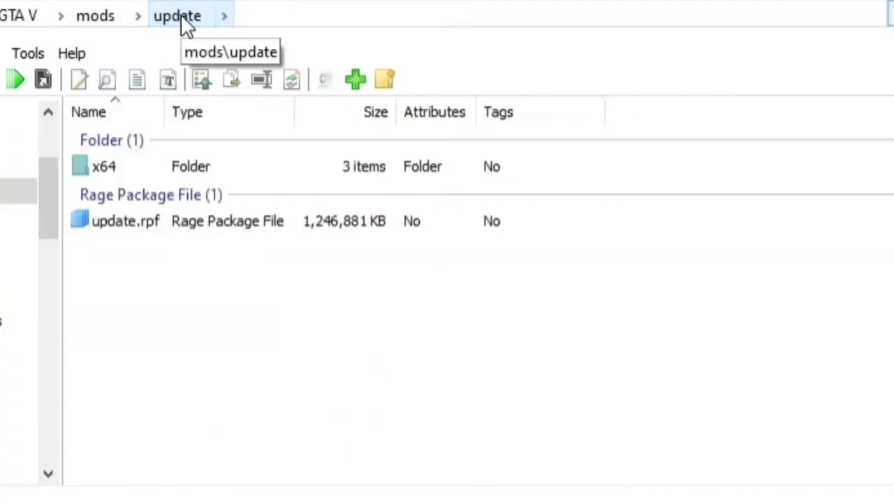
{"action": "double_click", "coordinate": [141, 166]}
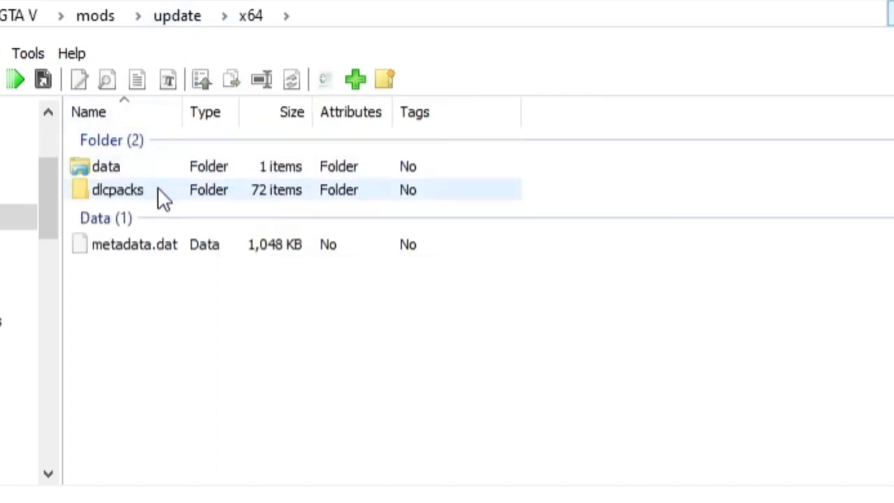
{"action": "double_click", "coordinate": [160, 198]}
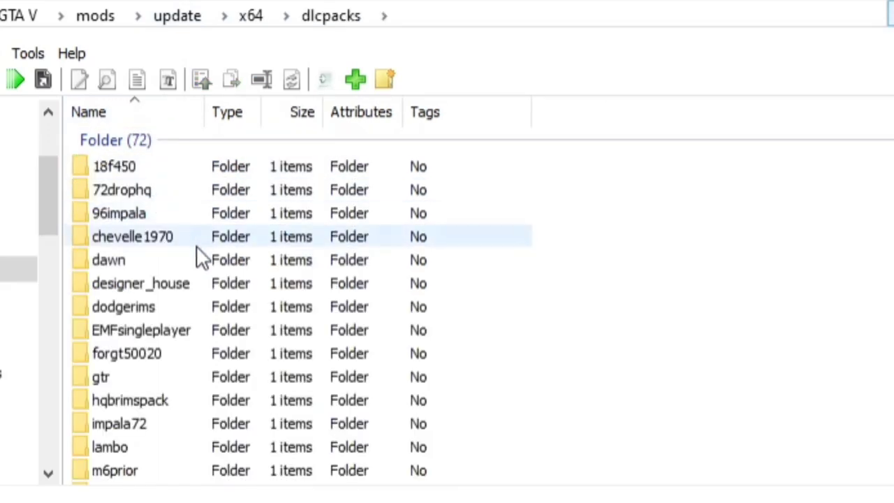
{"action": "double_click", "coordinate": [192, 330]}
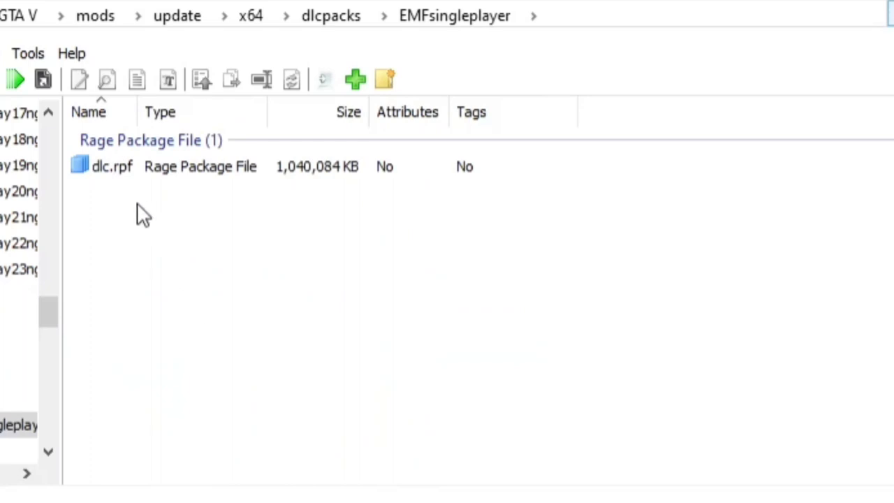
- Open the player_one_p folder inside dlc.rpf > x64 > streamedpedprops.rpf
{"action": "left_click", "coordinate": [120, 175]}
{"action": "double_click", "coordinate": [155, 171]}
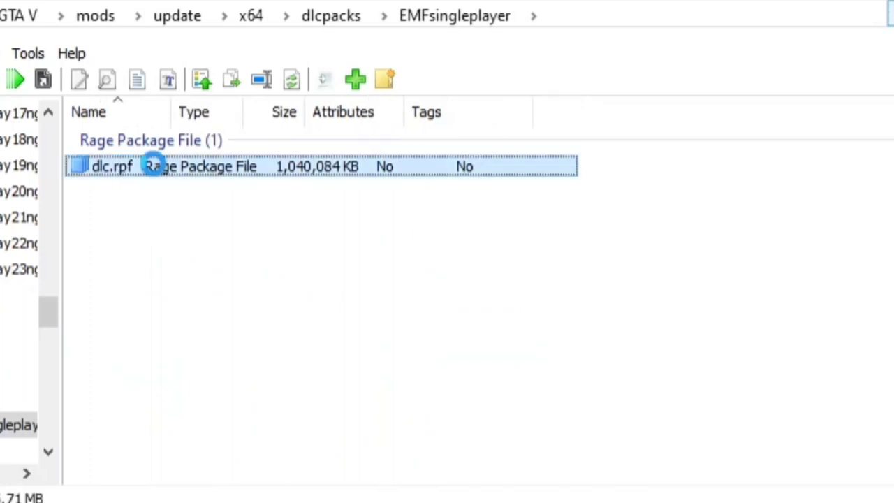
{"action": "double_click", "coordinate": [142, 167]}
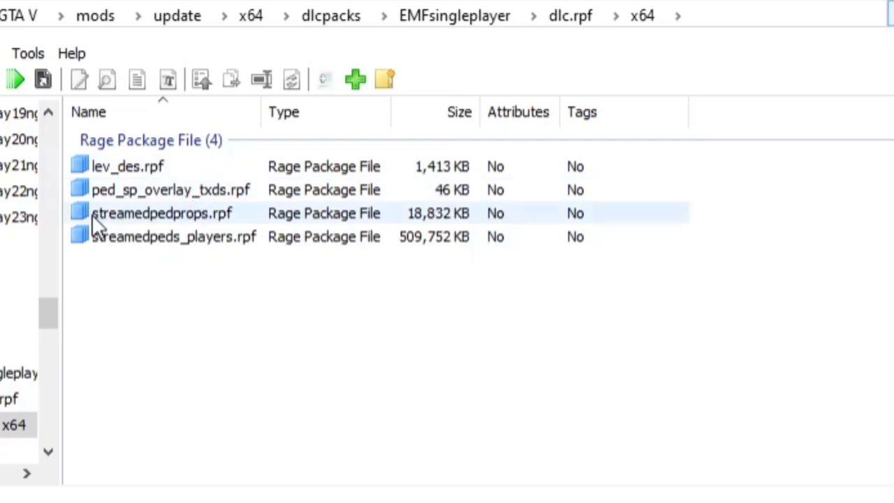
{"action": "double_click", "coordinate": [227, 217]}
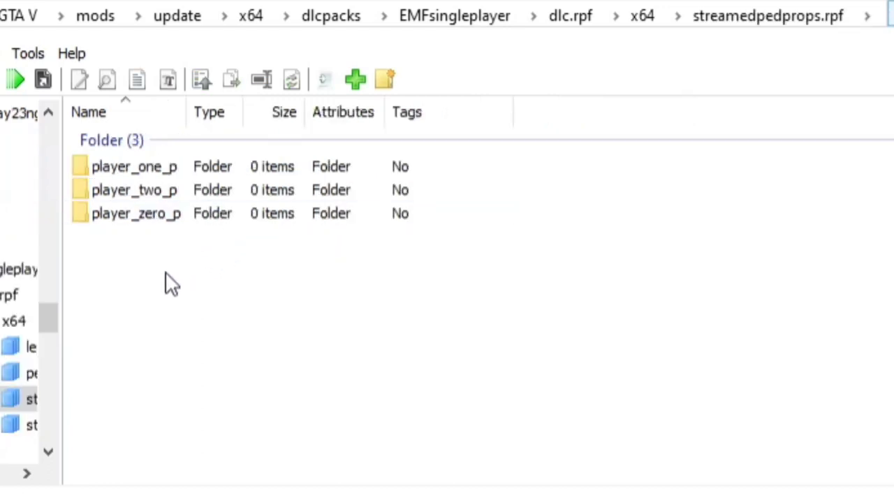
{"action": "double_click", "coordinate": [195, 168]}
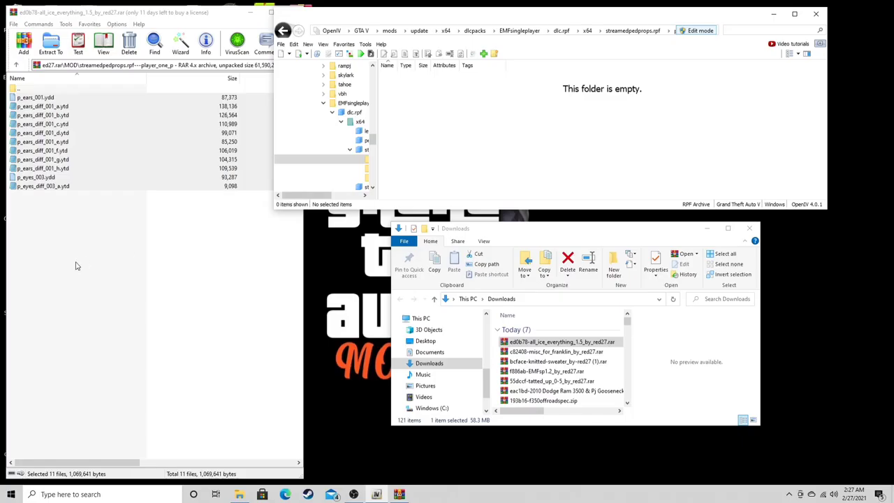
- Copy all p_ears and p_eyes files from the archive into the empty player_one_p folder in OpenIV
{"action": "left_click_drag", "start_coordinate": [77, 261], "coordinate": [28, 103]}
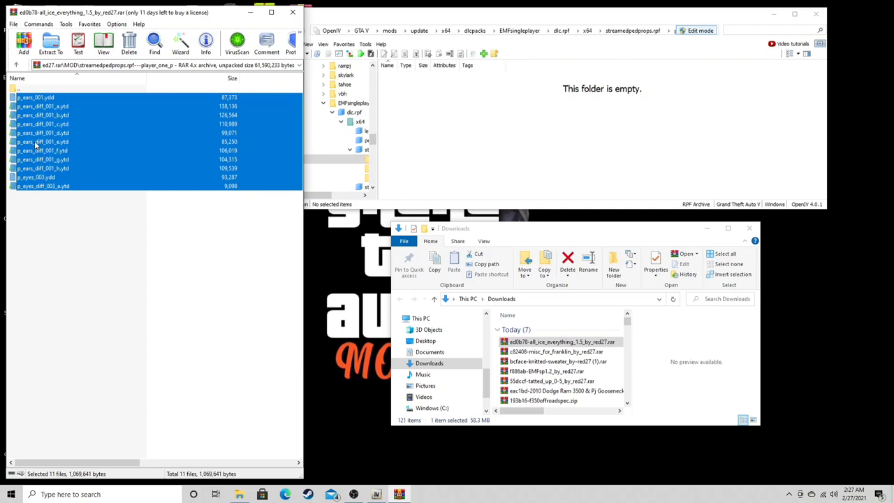
{"action": "left_click_drag", "start_coordinate": [34, 142], "coordinate": [125, 147]}
{"action": "left_click_drag", "start_coordinate": [232, 141], "coordinate": [563, 132]}
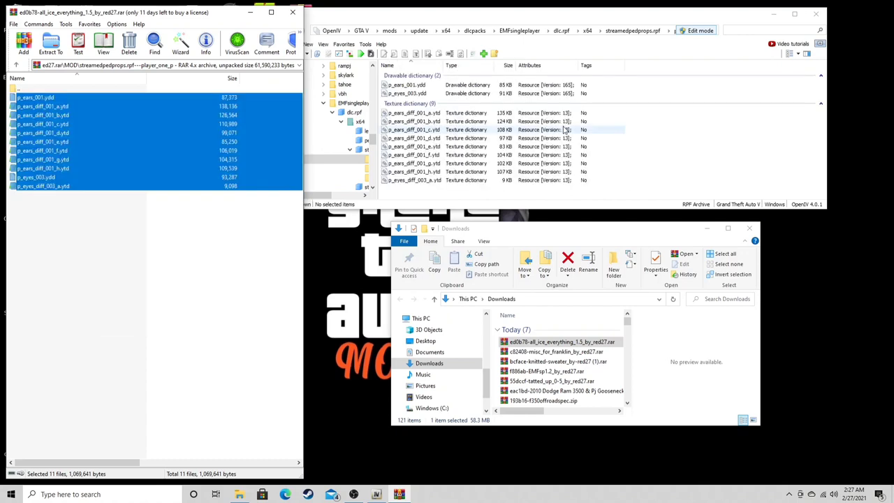
{"action": "left_click", "coordinate": [664, 163]}
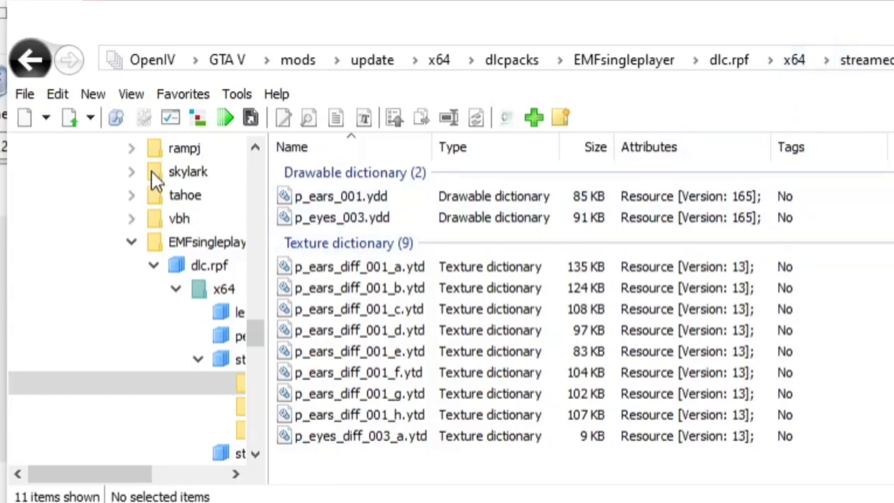
- Return to the x64 folder of dlc.rpf in OpenIV and open the archive's MOD > streamedpeds_players.rpf---player_one folder
{"action": "left_click", "coordinate": [31, 61]}
{"action": "left_click", "coordinate": [31, 61]}
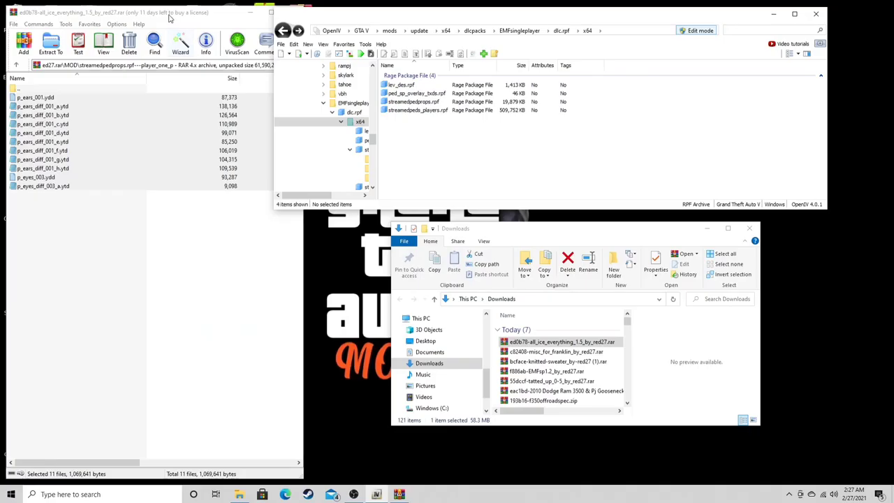
{"action": "left_click", "coordinate": [168, 14]}
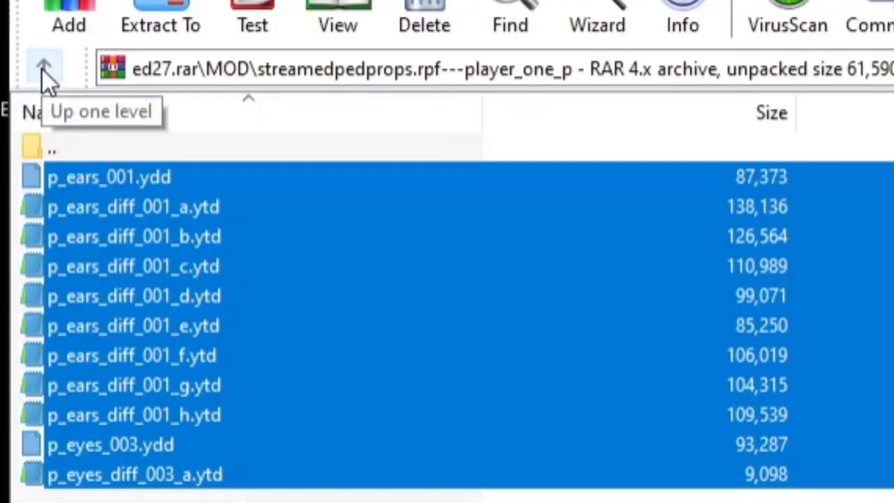
{"action": "left_click", "coordinate": [43, 70]}
{"action": "left_click", "coordinate": [235, 347]}
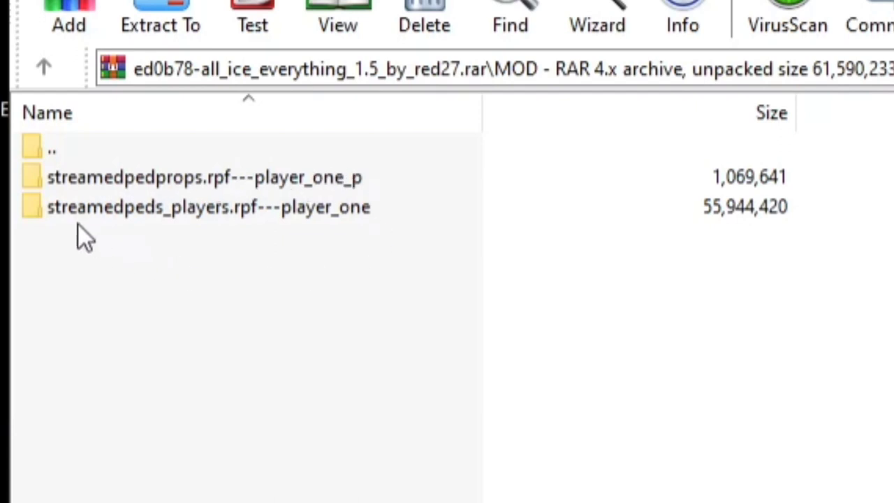
{"action": "double_click", "coordinate": [218, 210]}
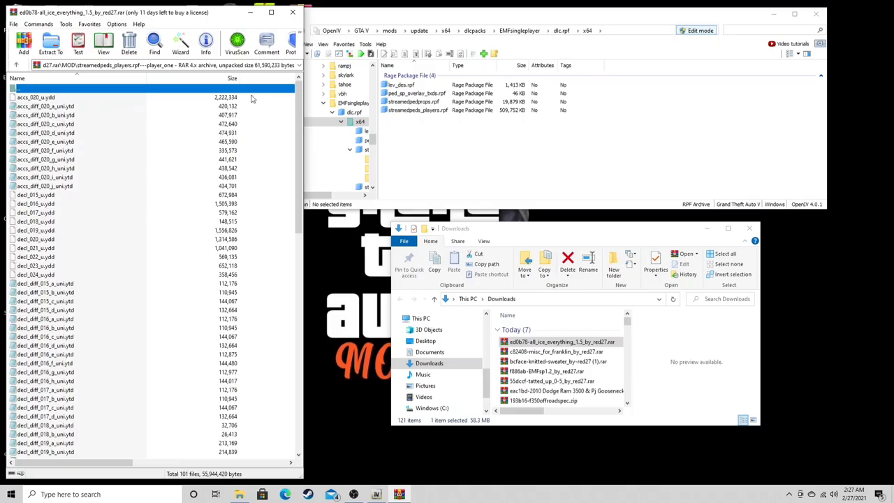
- Widen the WinRAR window and arrange it below the OpenIV window so both file lists are accessible
{"action": "left_click_drag", "start_coordinate": [9, 95], "coordinate": [13, 93]}
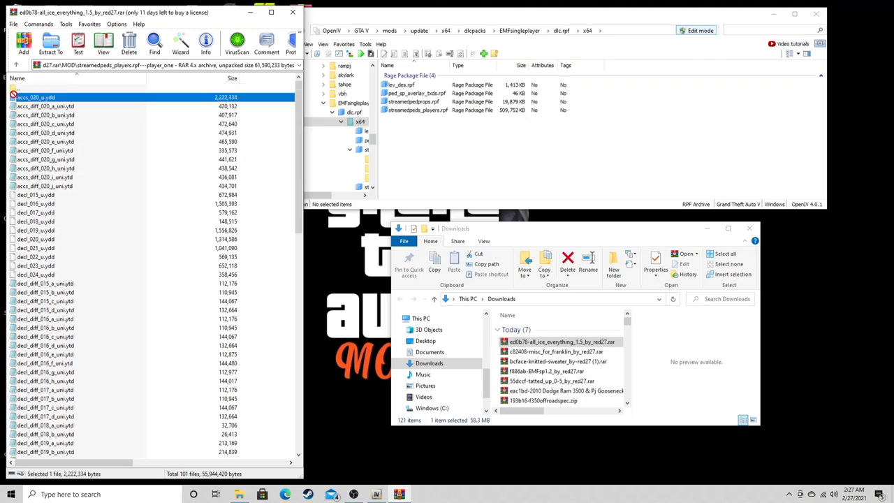
{"action": "left_click_drag", "start_coordinate": [280, 75], "coordinate": [706, 78]}
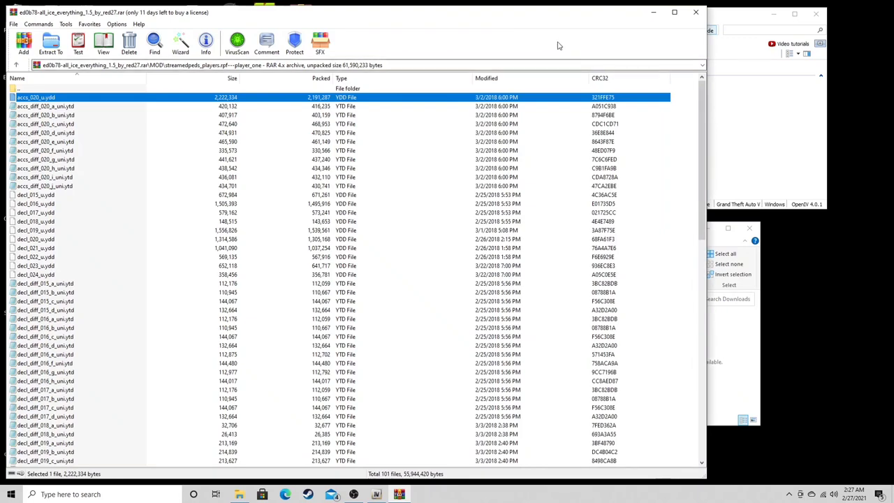
{"action": "left_click_drag", "start_coordinate": [525, 5], "coordinate": [505, 206]}
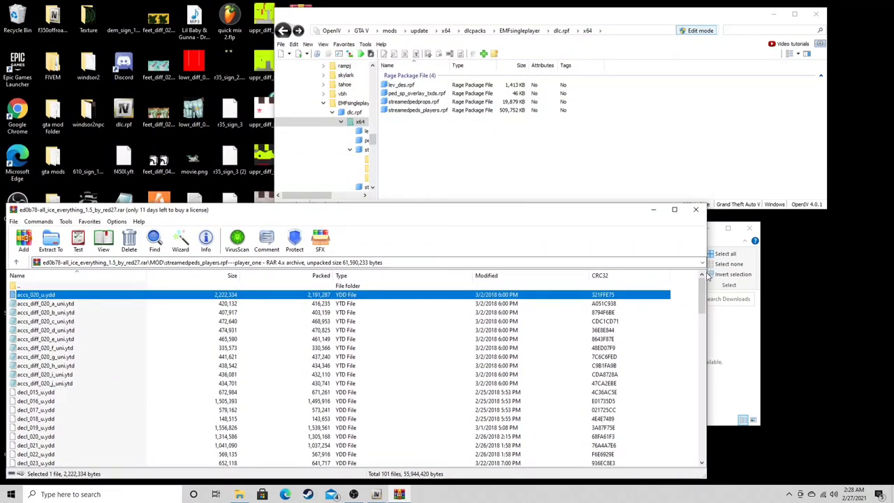
{"action": "left_click_drag", "start_coordinate": [707, 275], "coordinate": [844, 283]}
{"action": "left_click_drag", "start_coordinate": [490, 216], "coordinate": [507, 215]}
{"action": "left_click_drag", "start_coordinate": [447, 16], "coordinate": [435, 12]}
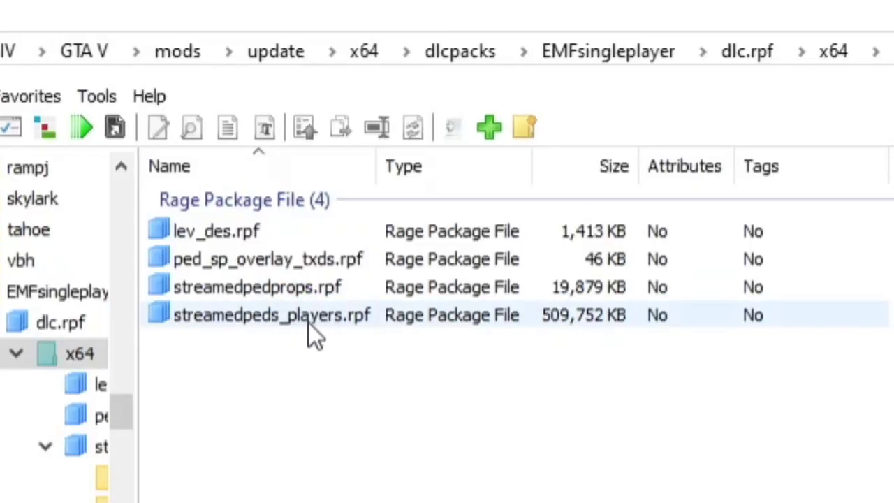
- Open streamedpeds_players.rpf > player_one in OpenIV and copy all files from the archive's streamedpeds_players.rpf---player_one folder into it
{"action": "double_click", "coordinate": [338, 323]}
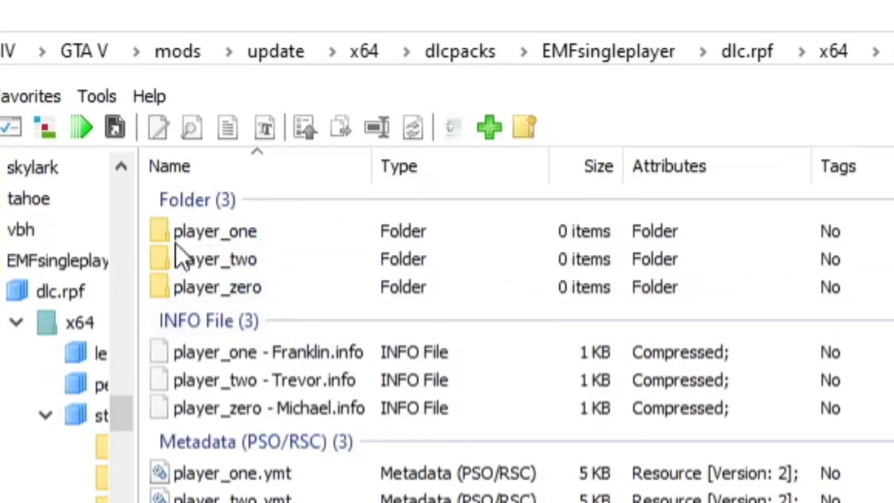
{"action": "double_click", "coordinate": [276, 235]}
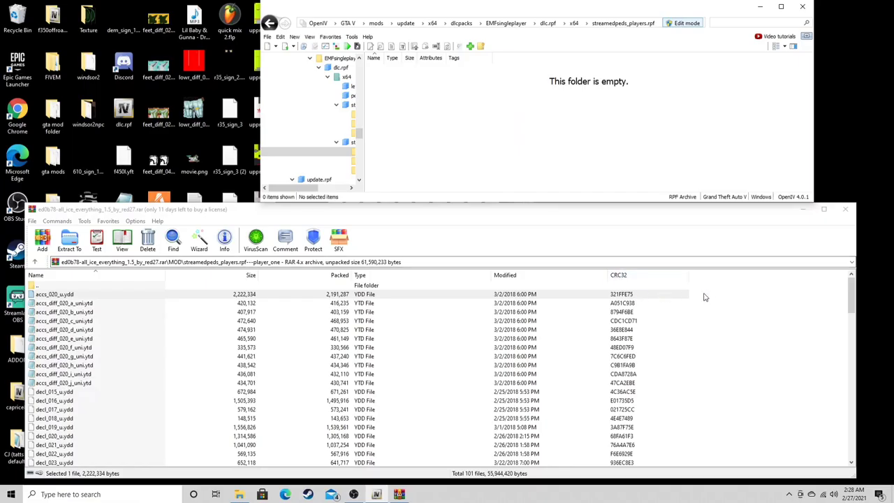
{"action": "left_click_drag", "start_coordinate": [704, 297], "coordinate": [537, 492]}
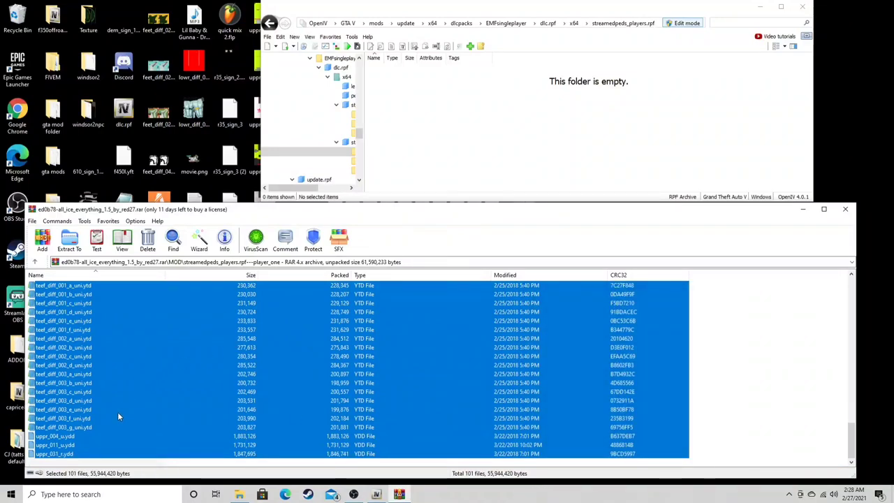
{"action": "left_click_drag", "start_coordinate": [117, 411], "coordinate": [413, 124]}
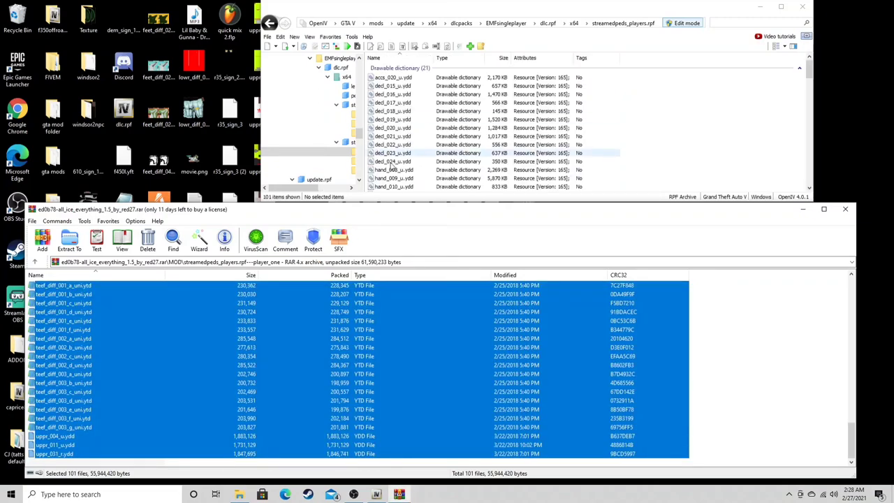
{"action": "left_click_drag", "start_coordinate": [167, 361], "coordinate": [696, 113]}
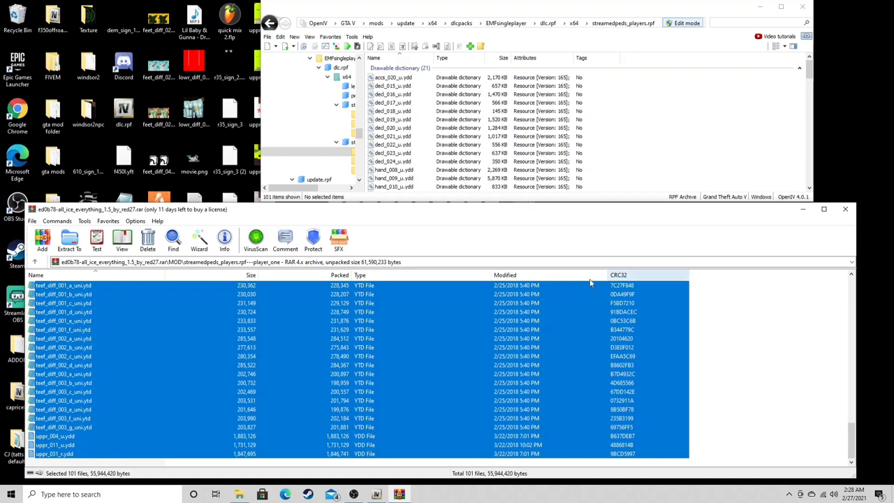
- Close the all_ice_everything archive and open c82408-misc_for_franklin_by_red27.rar from the Downloads folder
{"action": "left_click", "coordinate": [845, 209]}
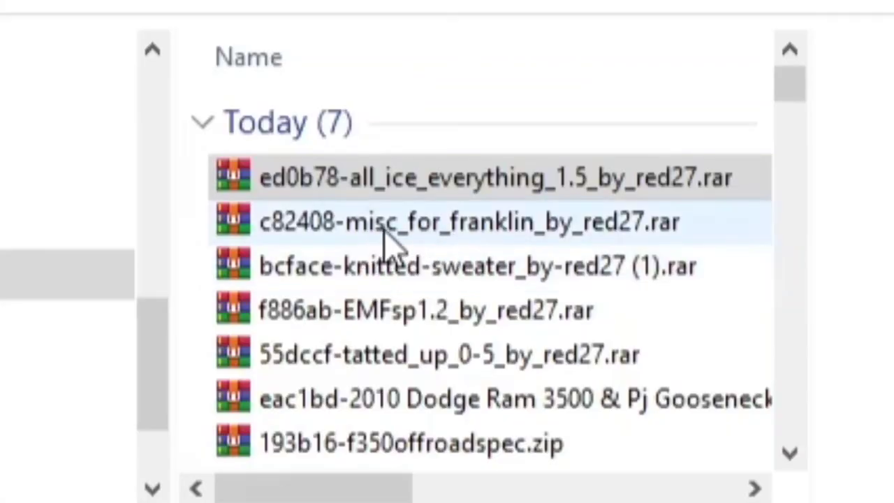
{"action": "double_click", "coordinate": [441, 227]}
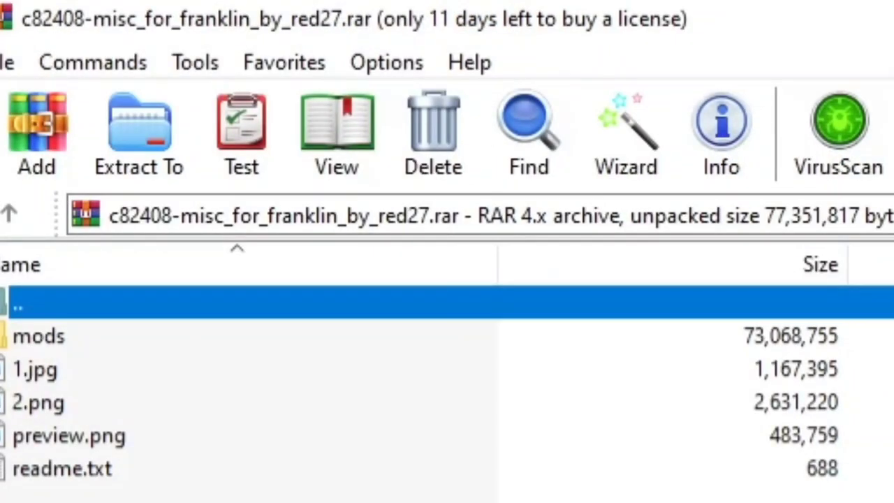
- Copy all files from the misc_for_franklin archive's mods folder into the open player_one folder of streamedpeds_players.rpf in OpenIV
{"action": "double_click", "coordinate": [67, 338]}
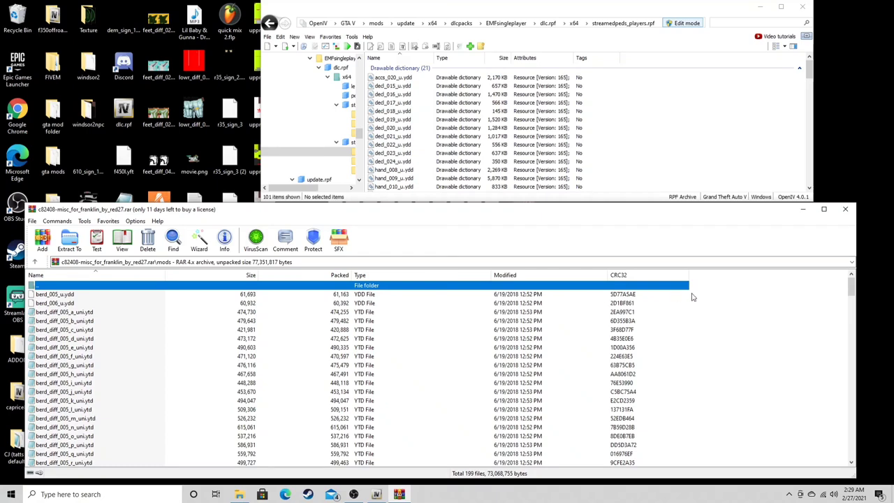
{"action": "left_click_drag", "start_coordinate": [692, 297], "coordinate": [341, 407]}
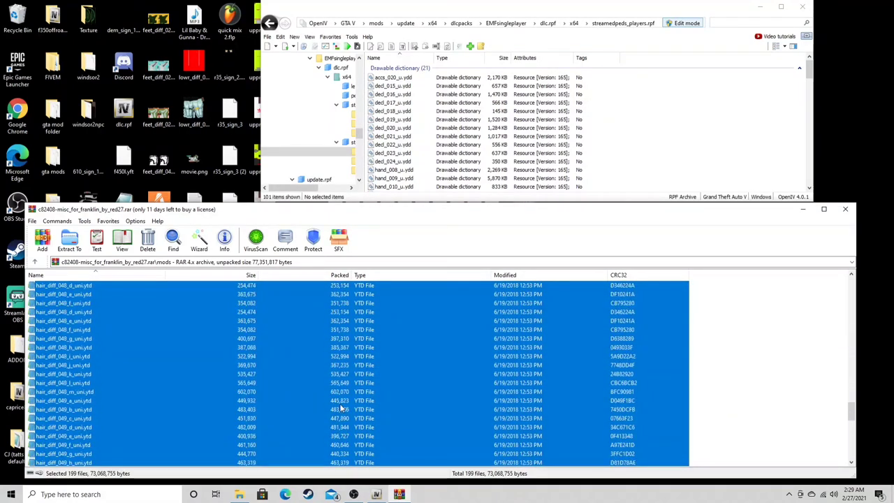
{"action": "scroll", "coordinate": [341, 407], "scroll_direction": "up", "scroll_amount": 15}
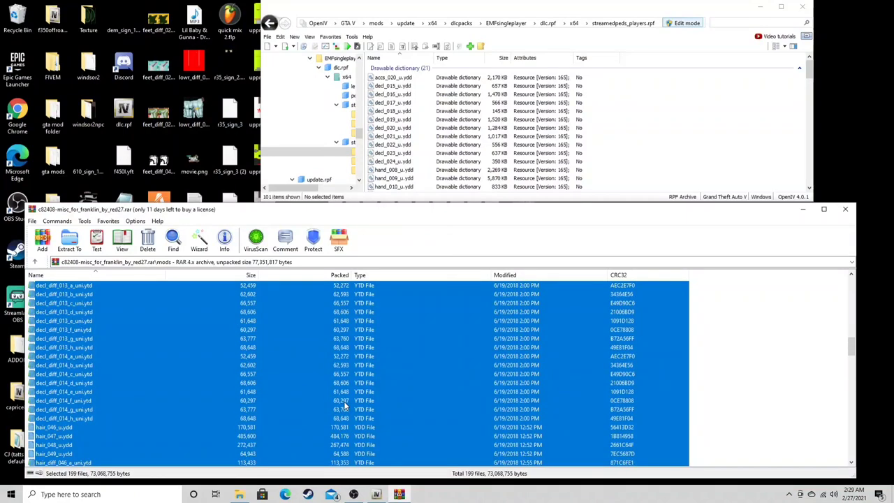
{"action": "scroll", "coordinate": [343, 405], "scroll_direction": "up", "scroll_amount": 10}
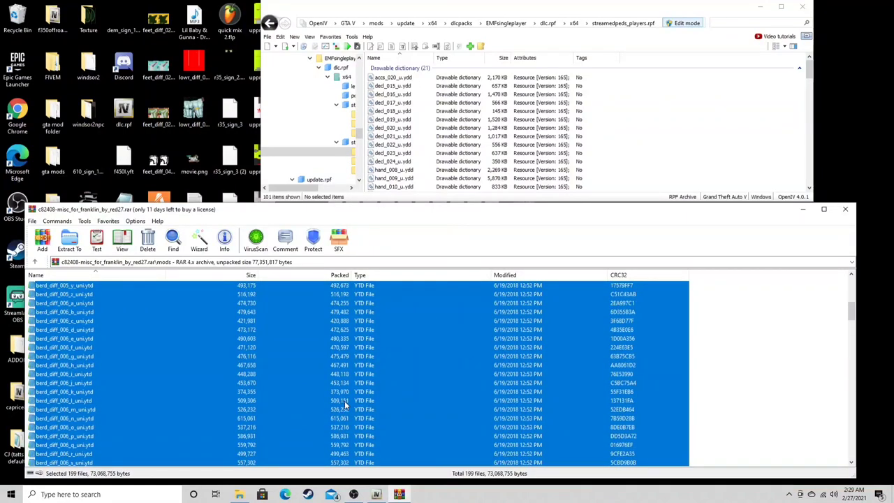
{"action": "scroll", "coordinate": [345, 397], "scroll_direction": "up", "scroll_amount": 2}
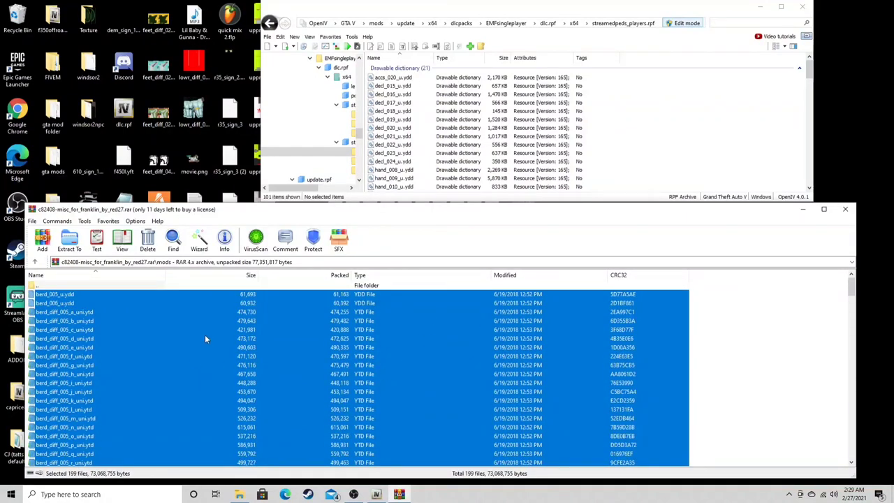
{"action": "left_click_drag", "start_coordinate": [105, 388], "coordinate": [721, 122]}
{"action": "left_click_drag", "start_coordinate": [294, 313], "coordinate": [717, 122]}
- Open bcface-knitted-sweater_by-red27 (1).rar in place of the current archive and copy everything except its three preview PNGs into OpenIV's player_one folder
{"action": "left_click", "coordinate": [845, 209]}
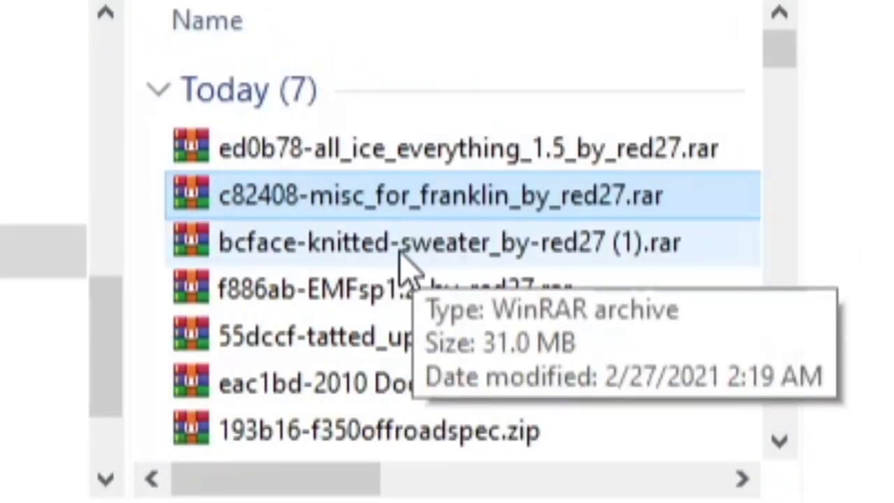
{"action": "double_click", "coordinate": [443, 244]}
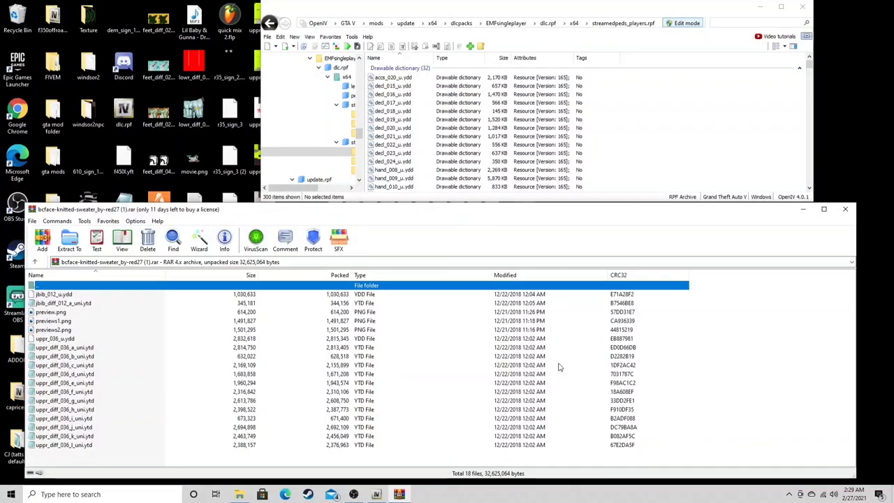
{"action": "left_click_drag", "start_coordinate": [705, 458], "coordinate": [422, 301]}
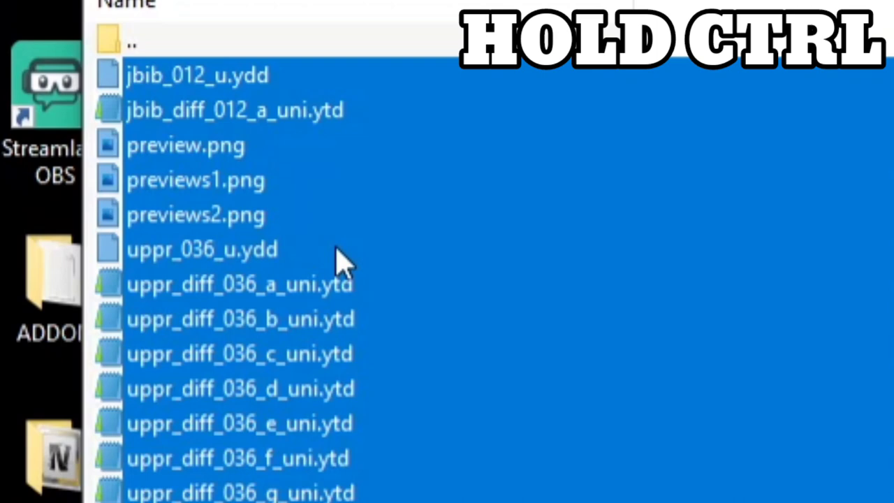
{"action": "left_click", "coordinate": [204, 148], "text": "ctrl"}
{"action": "left_click", "coordinate": [182, 185], "text": "ctrl"}
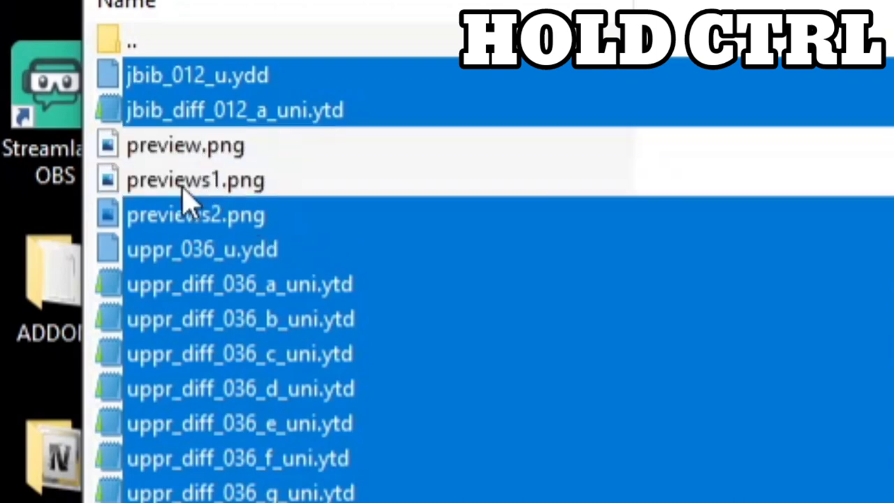
{"action": "left_click", "coordinate": [167, 220], "text": "ctrl"}
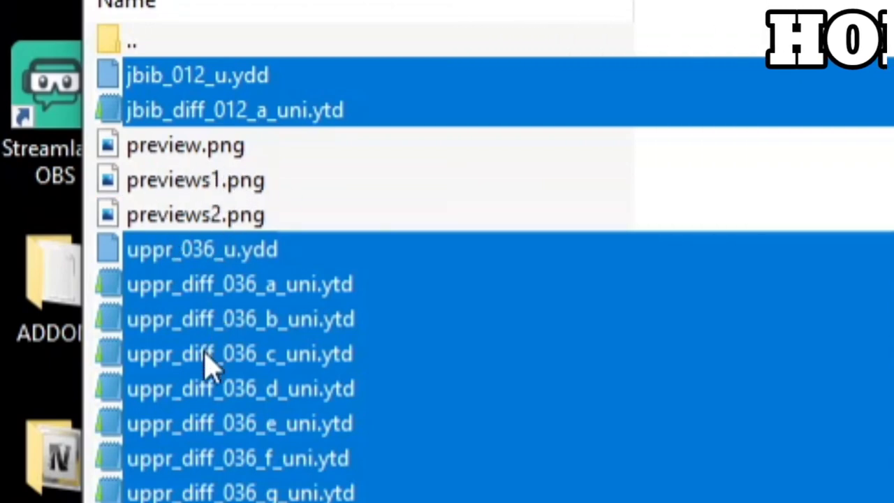
{"action": "left_click_drag", "start_coordinate": [159, 457], "coordinate": [681, 109]}
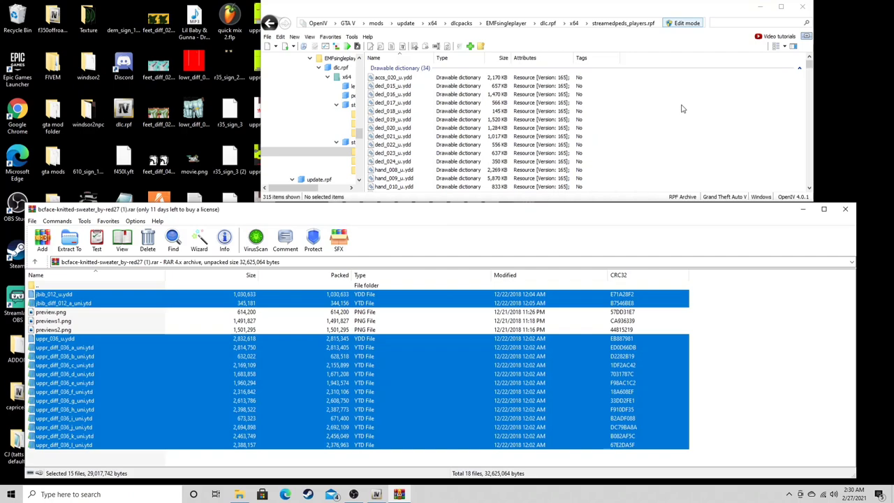
- Switch to 55dccf-tatted_up_0-5_by_red27.rar and copy its files into OpenIV's player_one folder, excluding the shirts_04_crewneck folder and four preview PNGs
{"action": "left_click", "coordinate": [845, 209]}
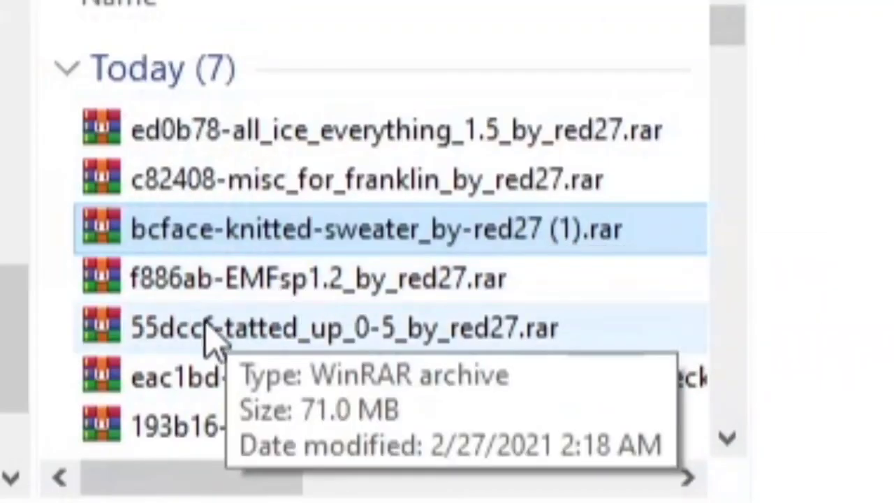
{"action": "double_click", "coordinate": [333, 330]}
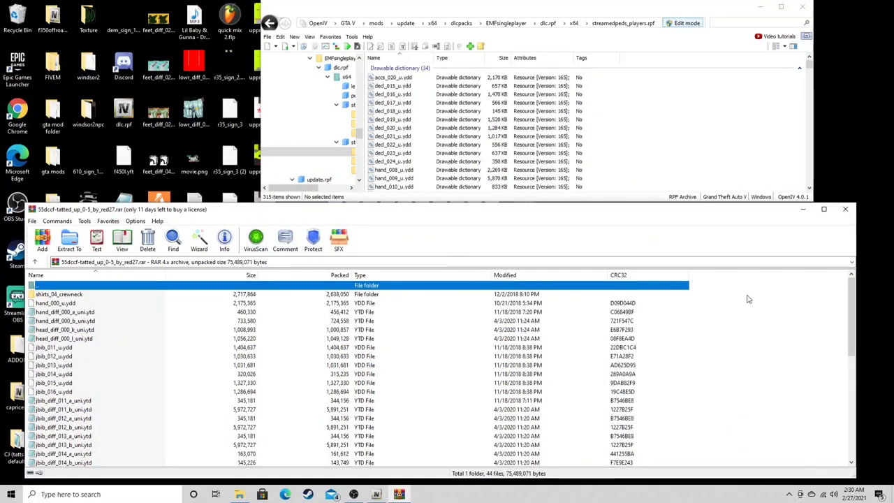
{"action": "left_click_drag", "start_coordinate": [763, 305], "coordinate": [517, 501]}
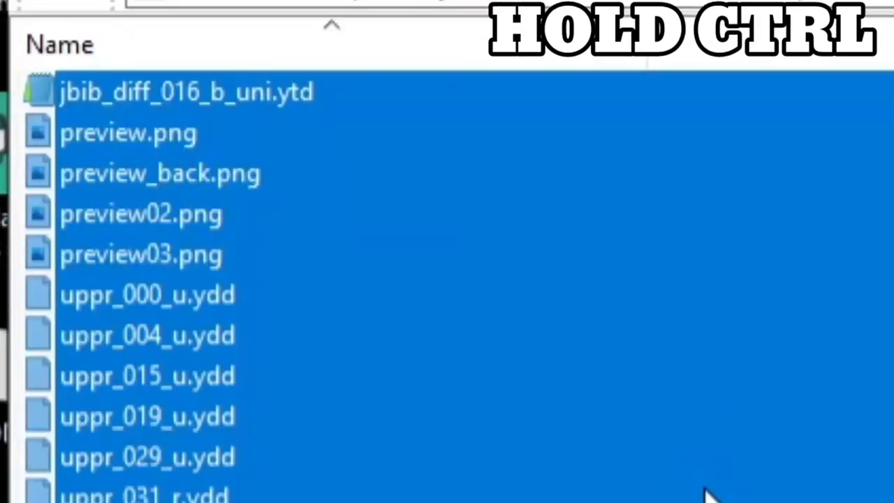
{"action": "left_click", "coordinate": [197, 137], "text": "ctrl"}
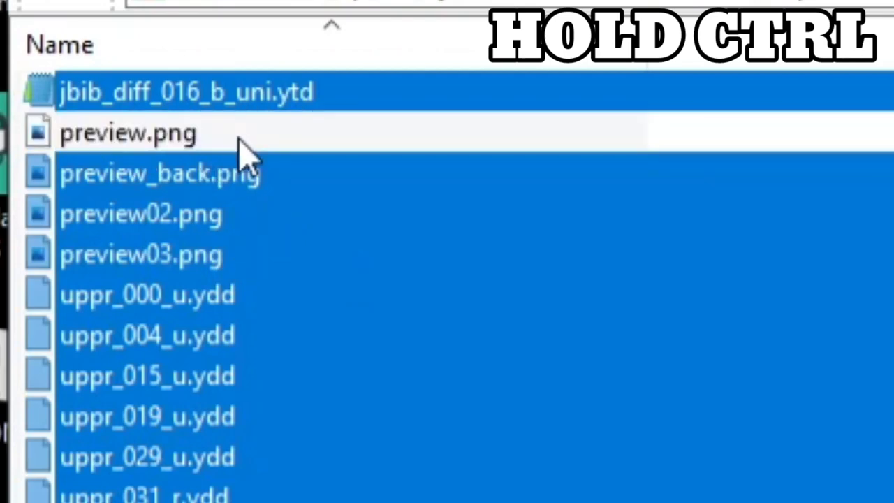
{"action": "left_click", "coordinate": [222, 193], "text": "ctrl"}
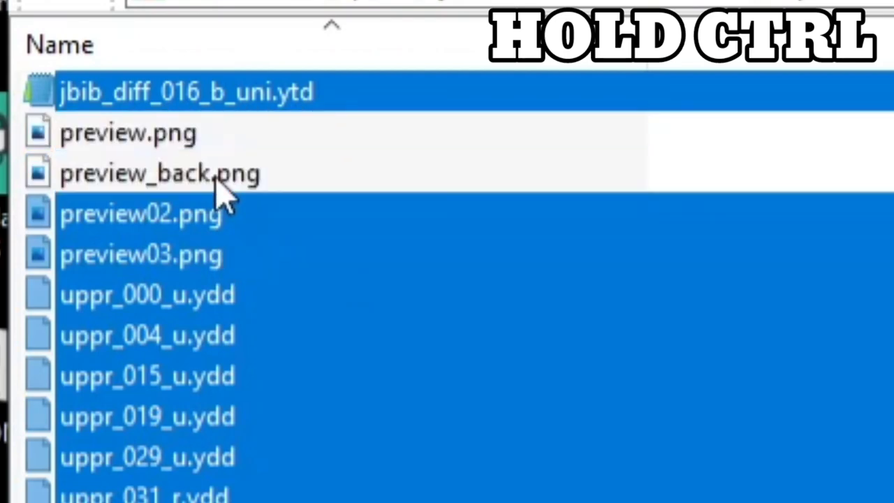
{"action": "left_click", "coordinate": [204, 235], "text": "ctrl"}
{"action": "left_click", "coordinate": [182, 257], "text": "ctrl"}
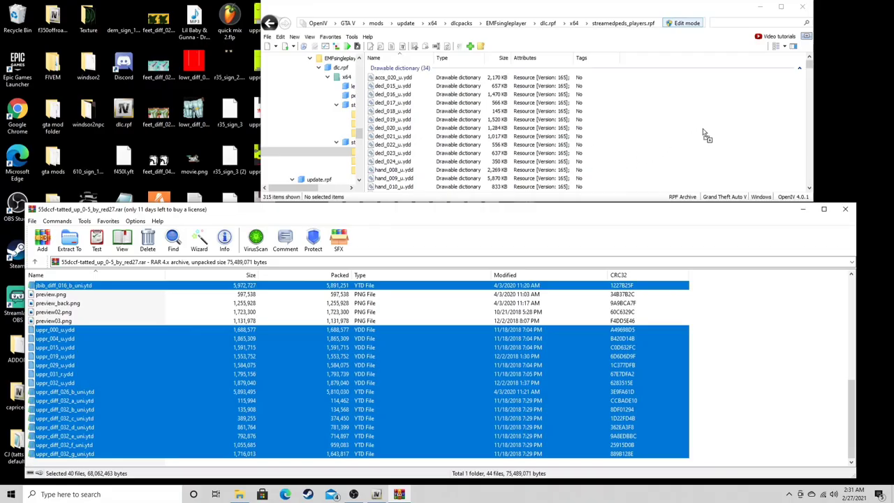
{"action": "left_click_drag", "start_coordinate": [711, 126], "coordinate": [710, 122]}
{"action": "scroll", "coordinate": [534, 393], "scroll_direction": "up", "scroll_amount": 8}
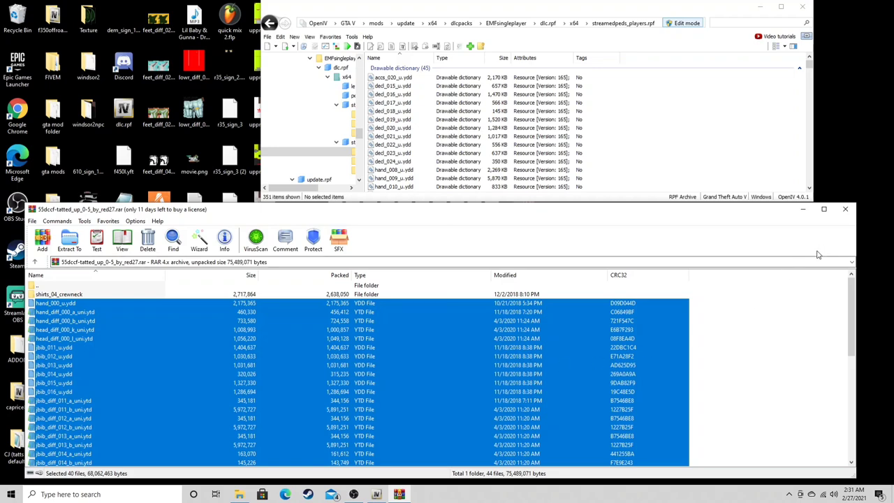
- Close the tatted_up archive, the Downloads folder and OpenIV
{"action": "left_click", "coordinate": [845, 209]}
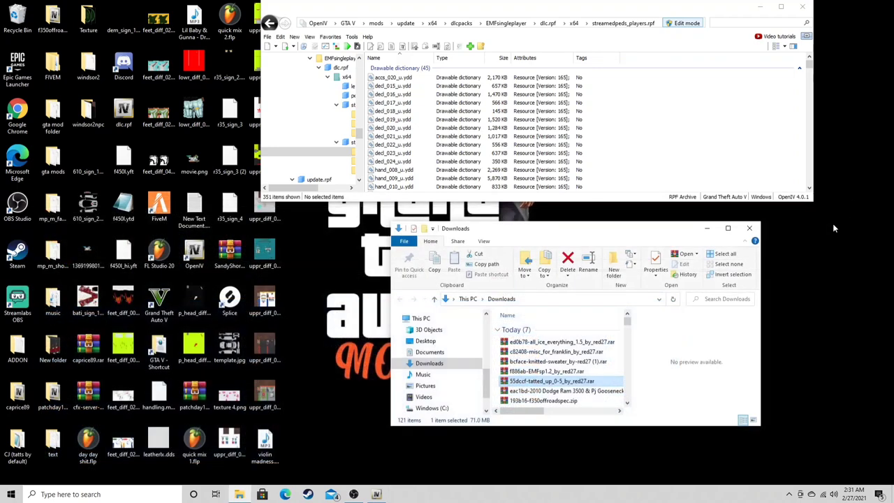
{"action": "left_click", "coordinate": [750, 228]}
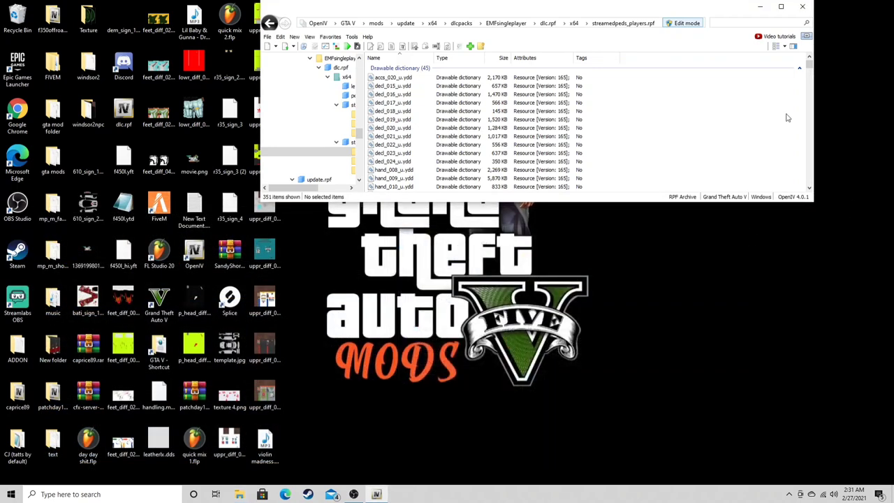
{"action": "left_click", "coordinate": [805, 7]}
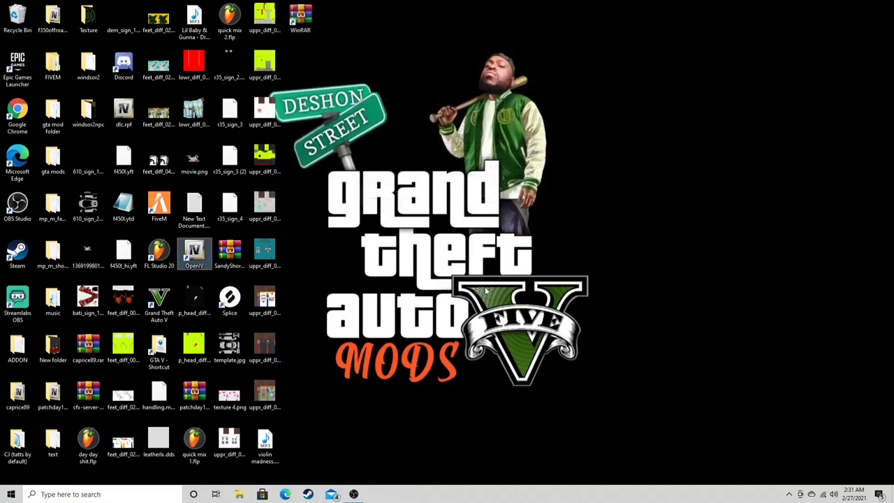
- Switch to Steam and launch Grand Theft Auto V with the Play Grand Theft Auto V option
{"action": "left_click", "coordinate": [310, 494]}
{"action": "left_click", "coordinate": [424, 180]}
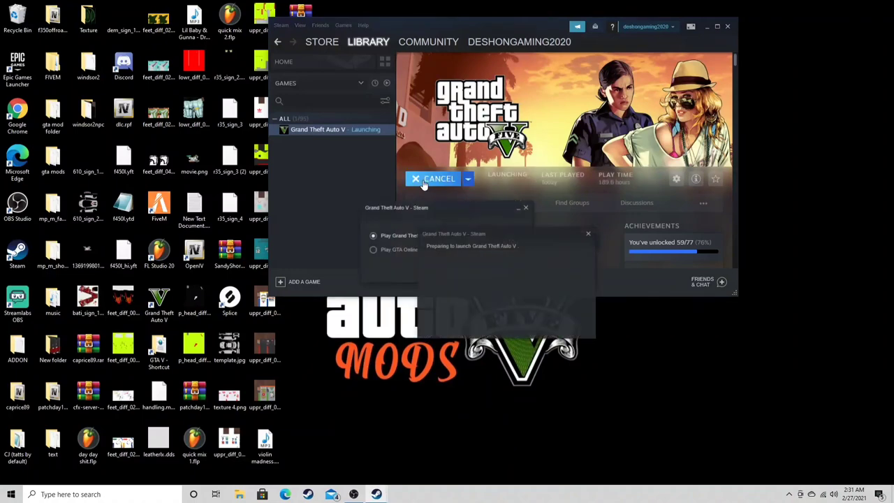
{"action": "left_click", "coordinate": [450, 272]}
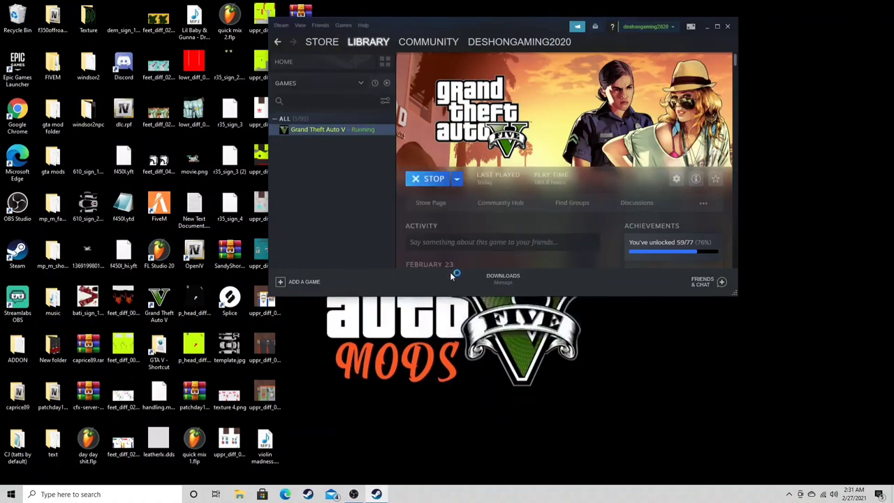